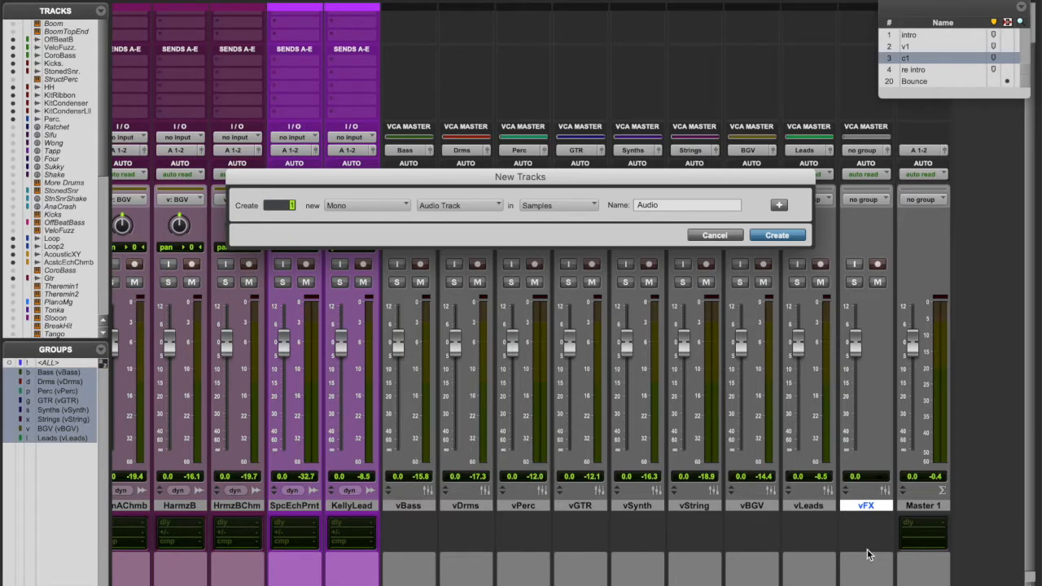
Step: Create one stereo Aux Input track and one stereo Audio Track after the vFX track
{"action": "key", "text": "super+Right"}
{"action": "key", "text": "super+Down"}
{"action": "key", "text": "super+shift+Down"}
{"action": "key", "text": "super+Right"}
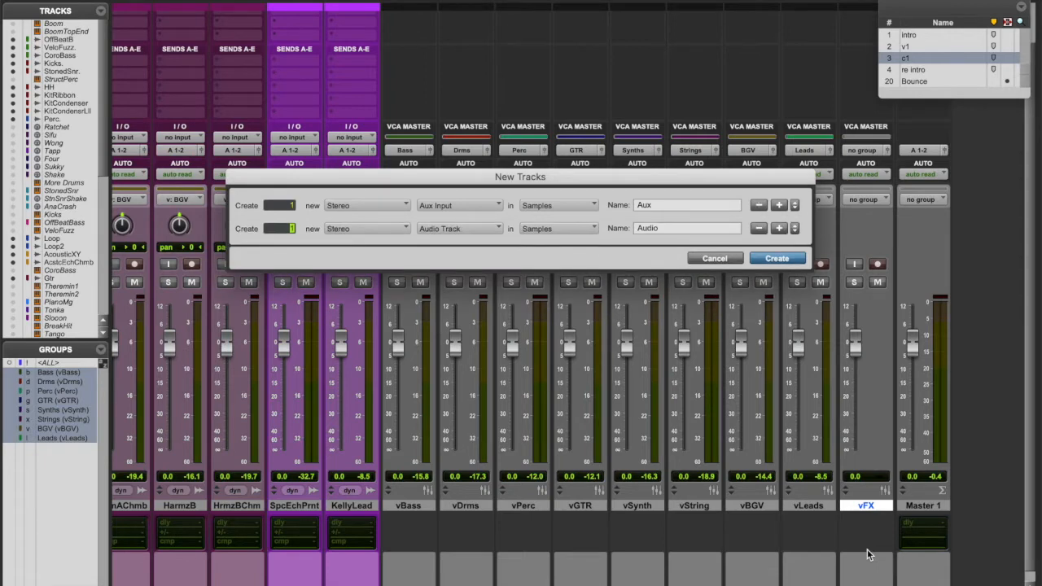
{"action": "key", "text": "Return"}
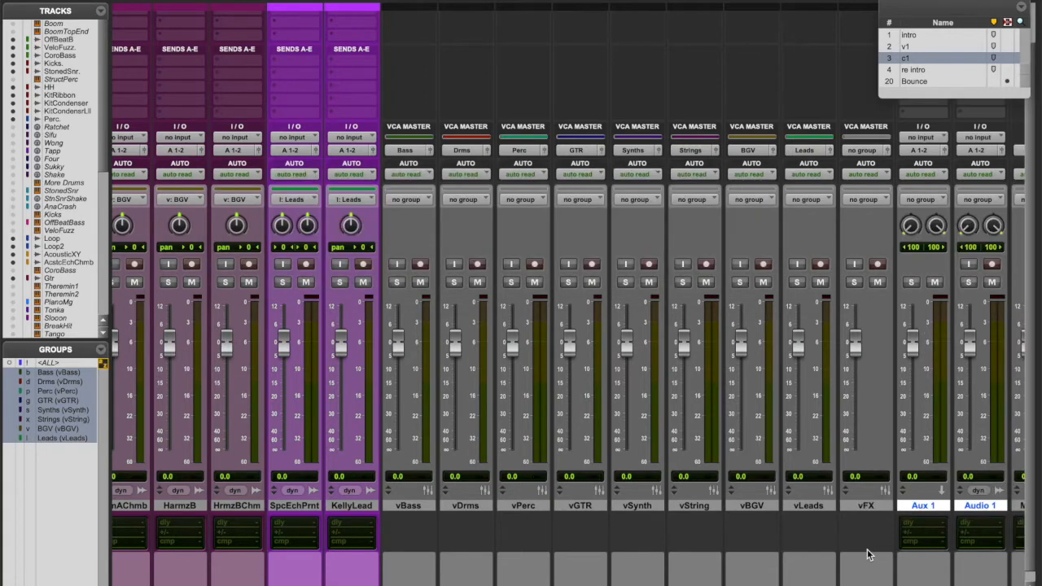
Step: Route the Aux 1 track with Bus 21-22 (Stereo) as its input and Bus 23-24 (Stereo) as its output
{"action": "scroll", "coordinate": [736, 401], "scroll_direction": "right", "scroll_amount": 3}
{"action": "scroll", "coordinate": [736, 402], "scroll_direction": "up", "scroll_amount": 1}
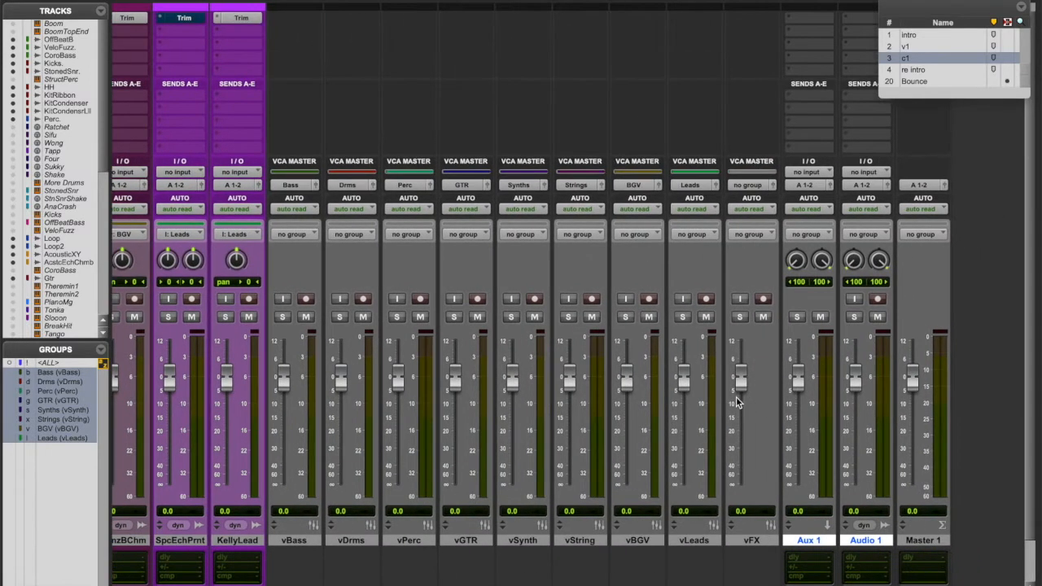
{"action": "left_click", "coordinate": [806, 172]}
{"action": "mouse_move", "coordinate": [804, 175]}
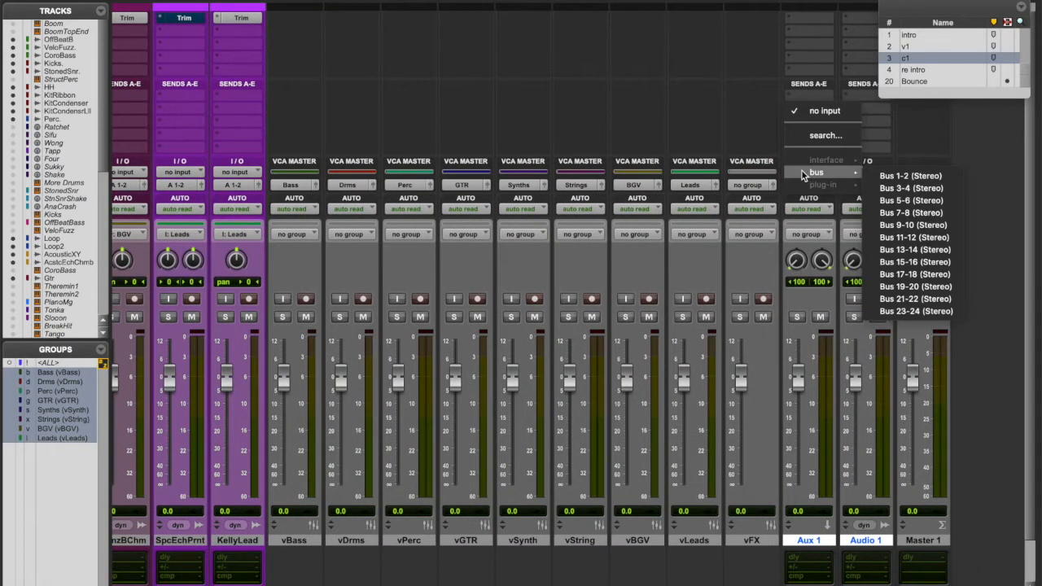
{"action": "left_click", "coordinate": [905, 300]}
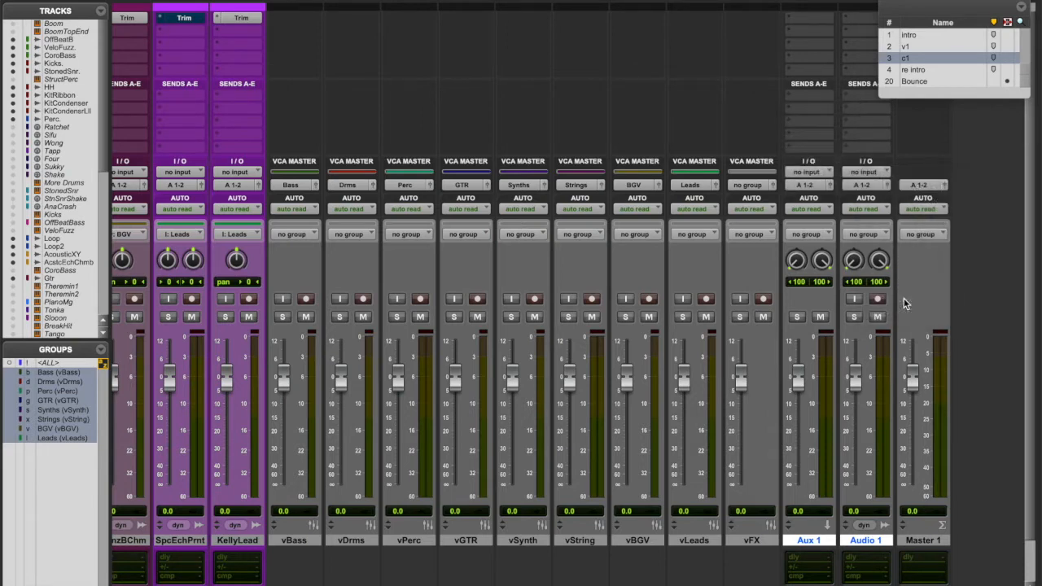
{"action": "left_click", "coordinate": [807, 185]}
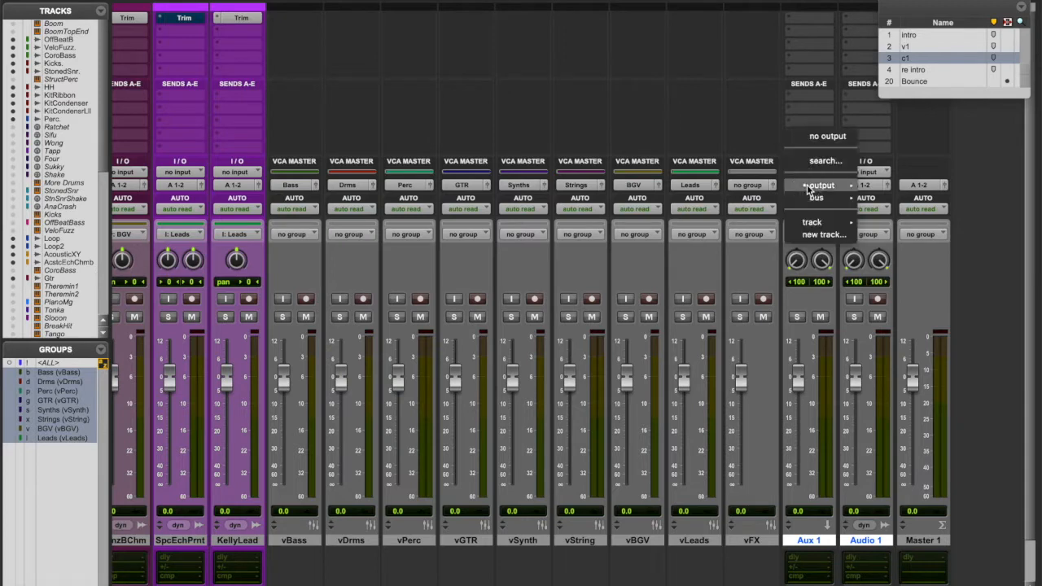
{"action": "mouse_move", "coordinate": [807, 192]}
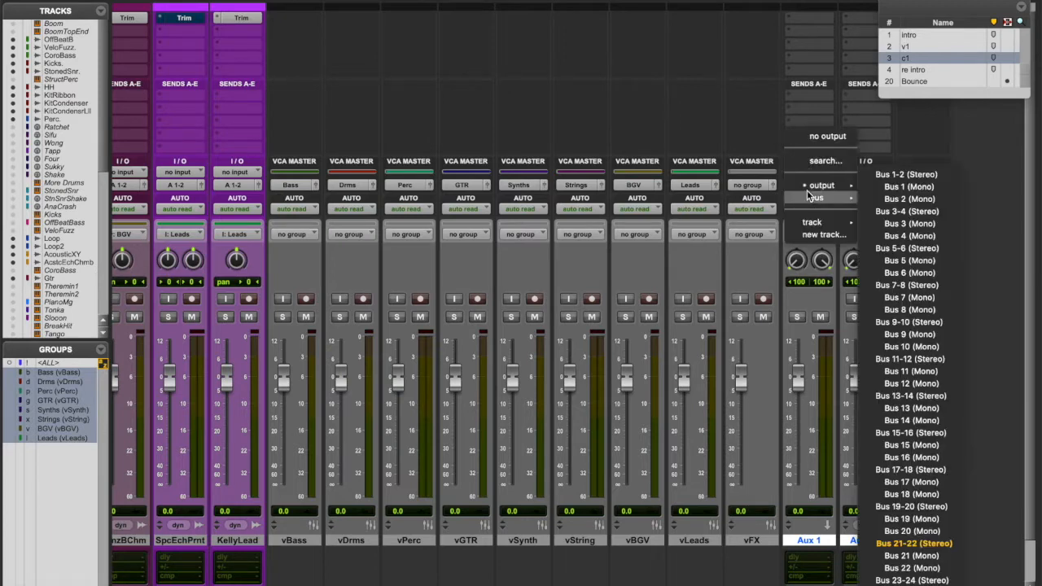
{"action": "left_click", "coordinate": [926, 574]}
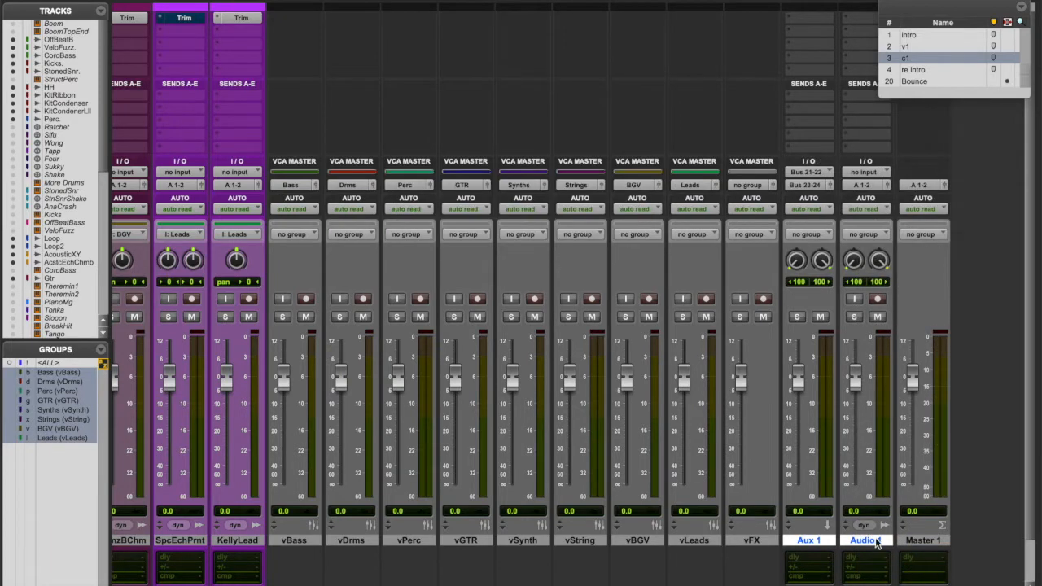
Step: Set the Audio 1 track's input to Bus 23-24 (Stereo)
{"action": "left_click", "coordinate": [863, 172]}
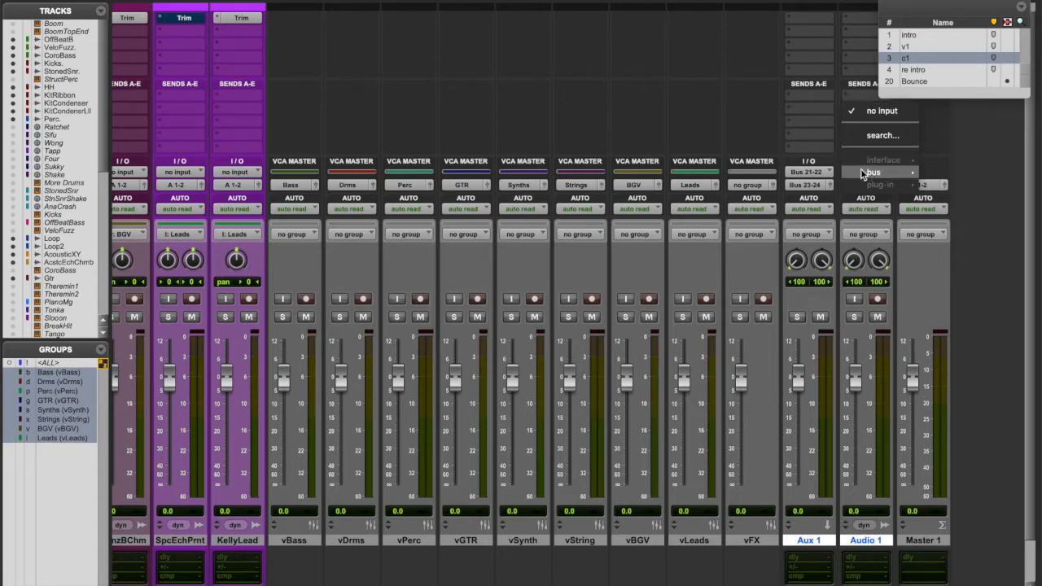
{"action": "mouse_move", "coordinate": [865, 173]}
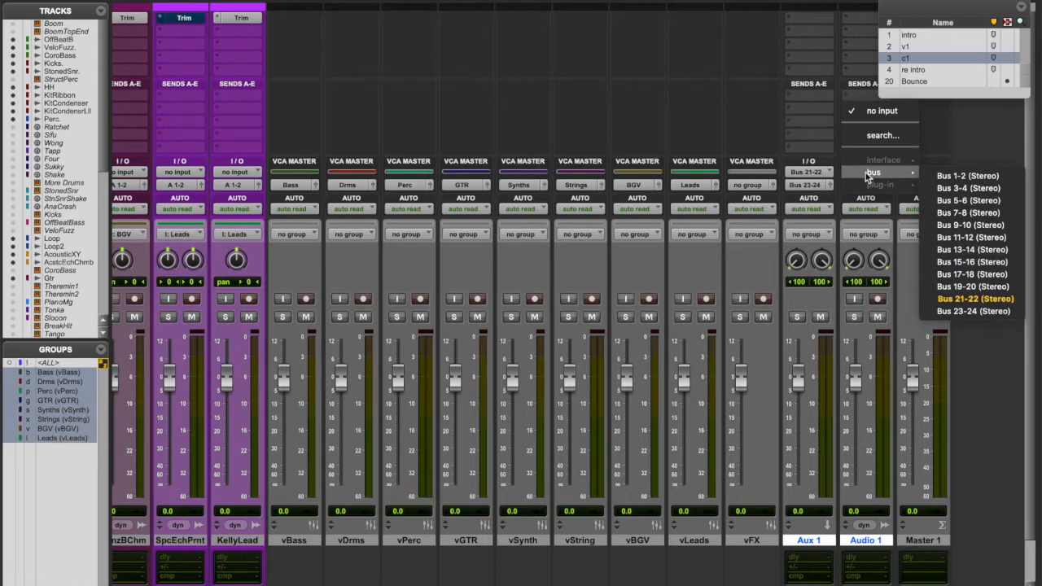
{"action": "left_click", "coordinate": [956, 312]}
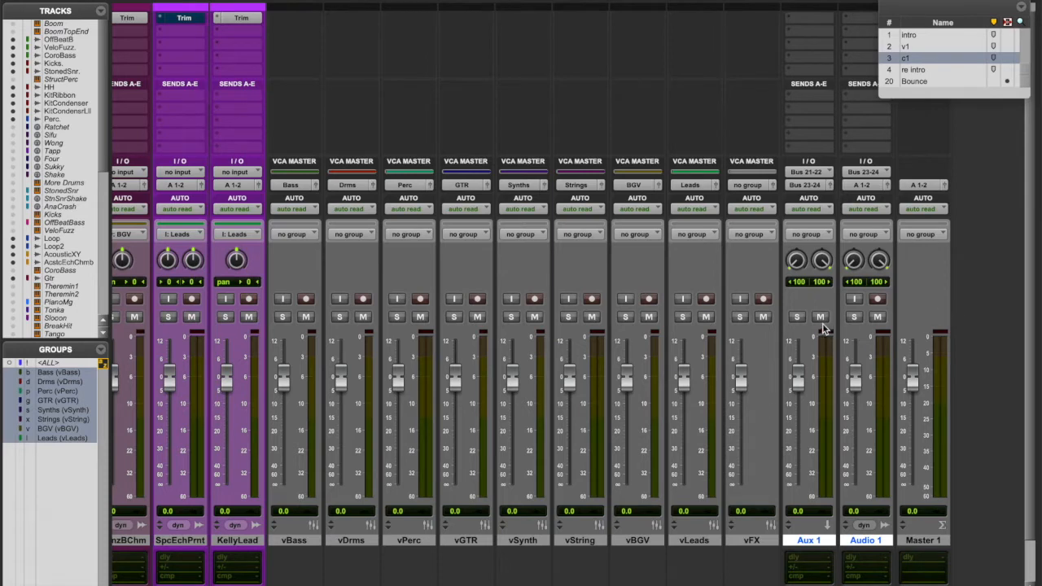
Step: Solo-safe the Aux 1 and Audio 1 tracks and enable input monitoring on Audio 1
{"action": "left_click", "coordinate": [796, 316], "text": "super"}
{"action": "left_click", "coordinate": [853, 317], "text": "super"}
{"action": "left_click", "coordinate": [854, 300]}
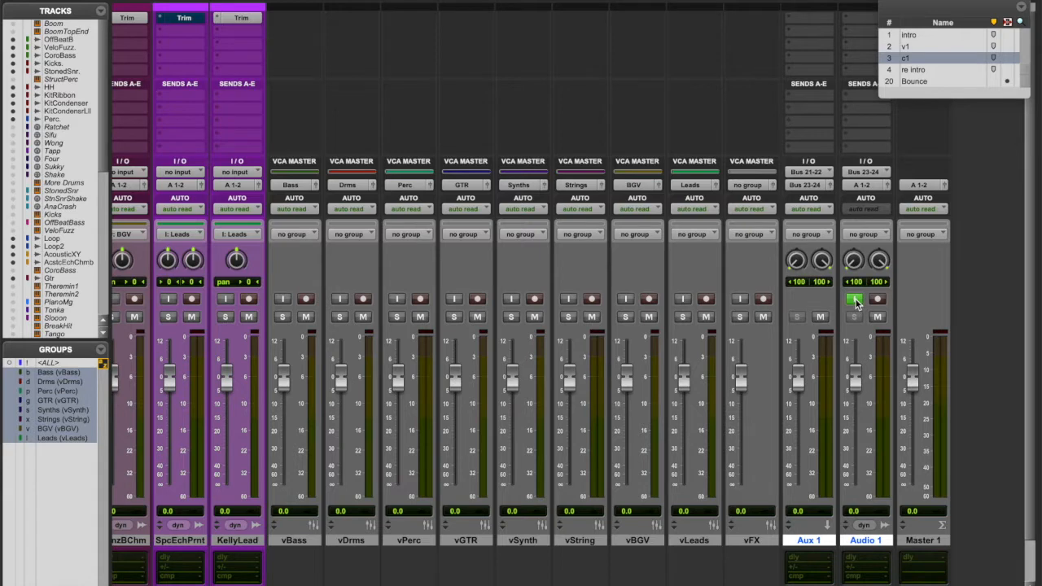
Step: Rename the Aux 1 track as [2Bus]
{"action": "double_click", "coordinate": [808, 542]}
{"action": "type", "text": "[2Bus"}
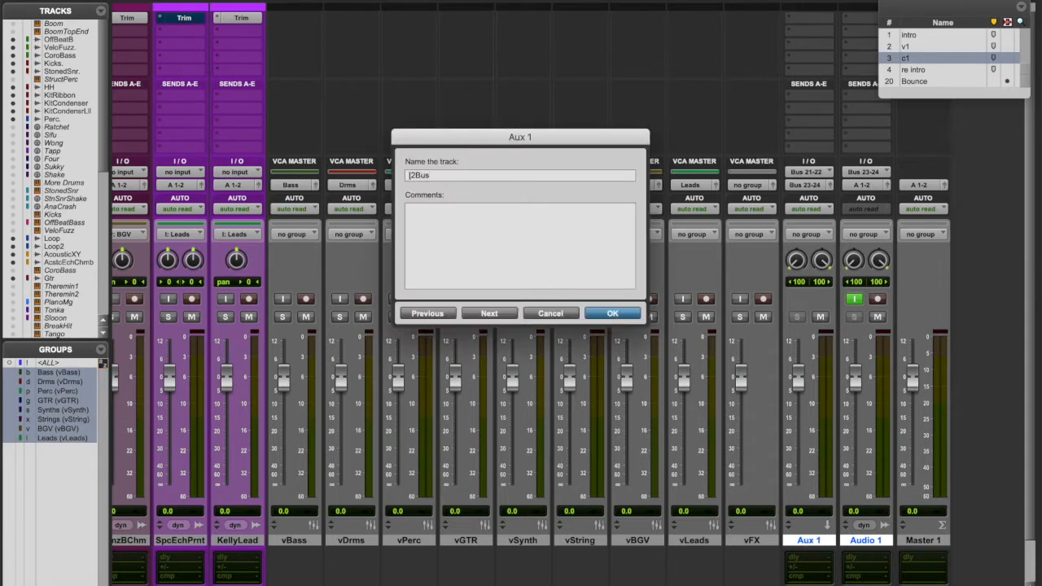
{"action": "key", "text": "Return"}
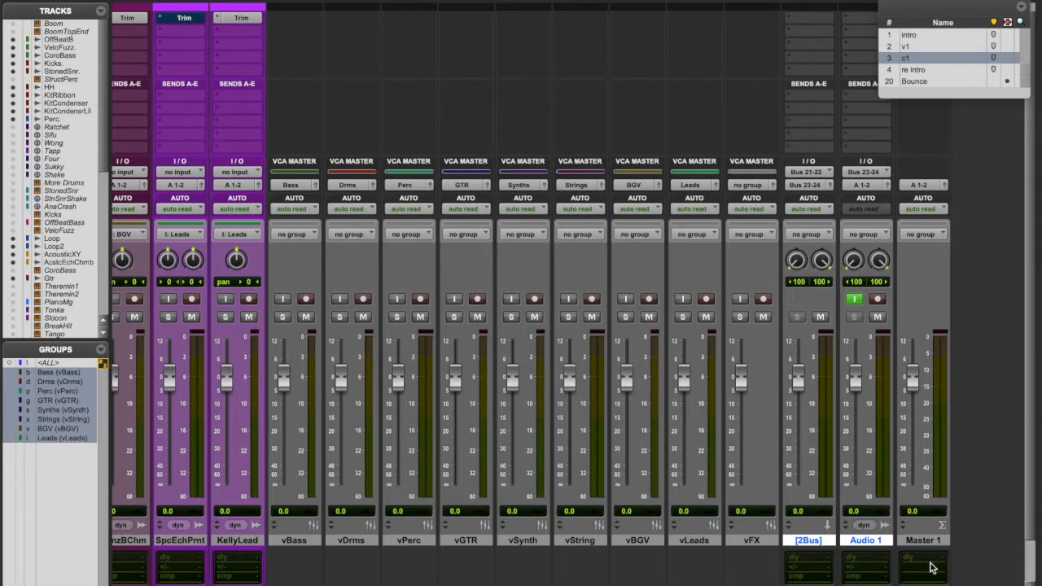
Step: Close the floating memory locations window and rename the Audio 1 track as Mix/Print
{"action": "scroll", "coordinate": [879, 326], "scroll_direction": "up", "scroll_amount": 1}
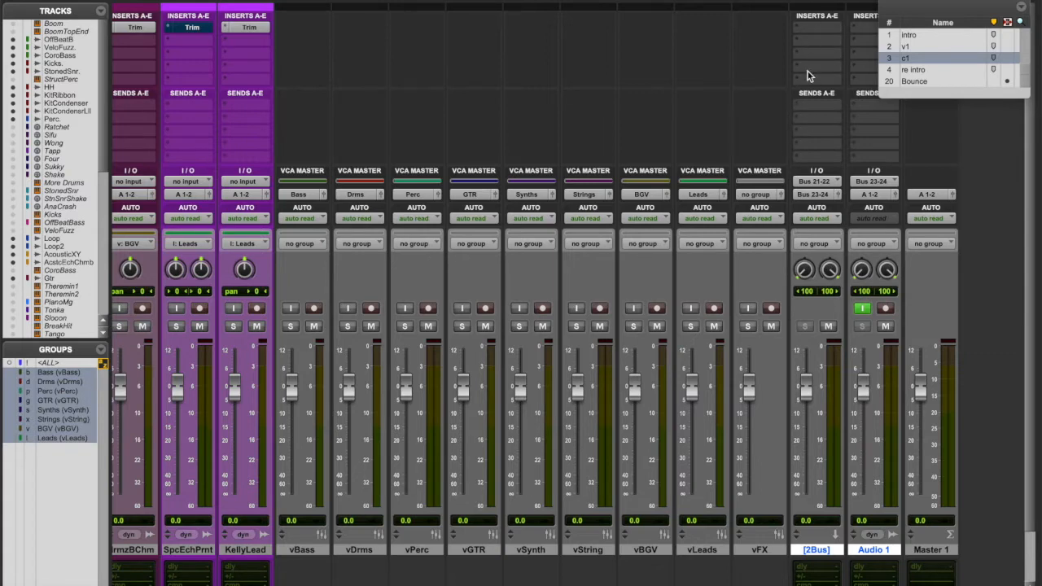
{"action": "scroll", "coordinate": [793, 58], "scroll_direction": "right", "scroll_amount": 1}
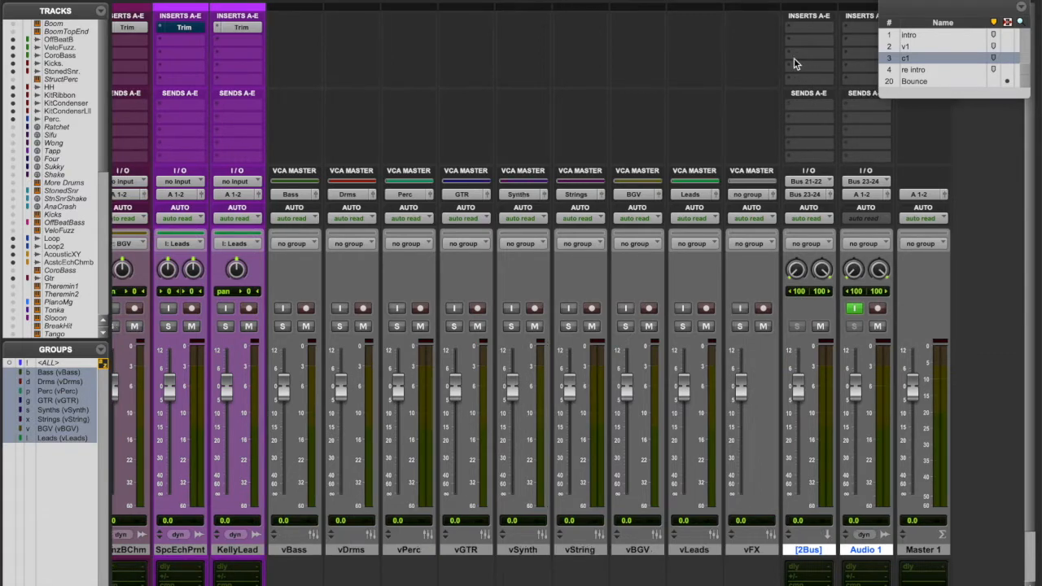
{"action": "left_click", "coordinate": [885, 2]}
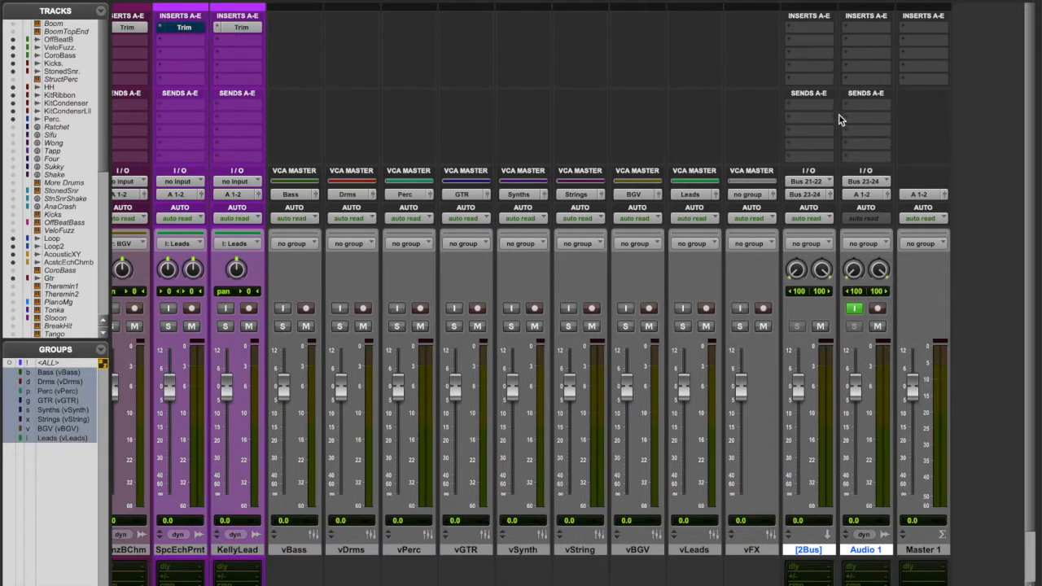
{"action": "double_click", "coordinate": [861, 551]}
{"action": "type", "text": "Mix"}
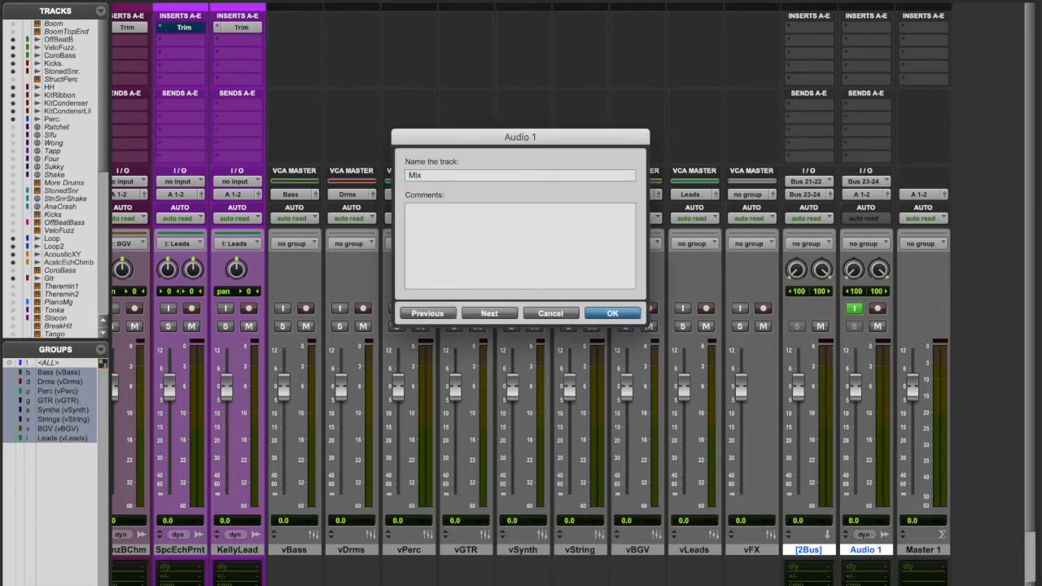
{"action": "type", "text": "/Print"}
{"action": "key", "text": "Return"}
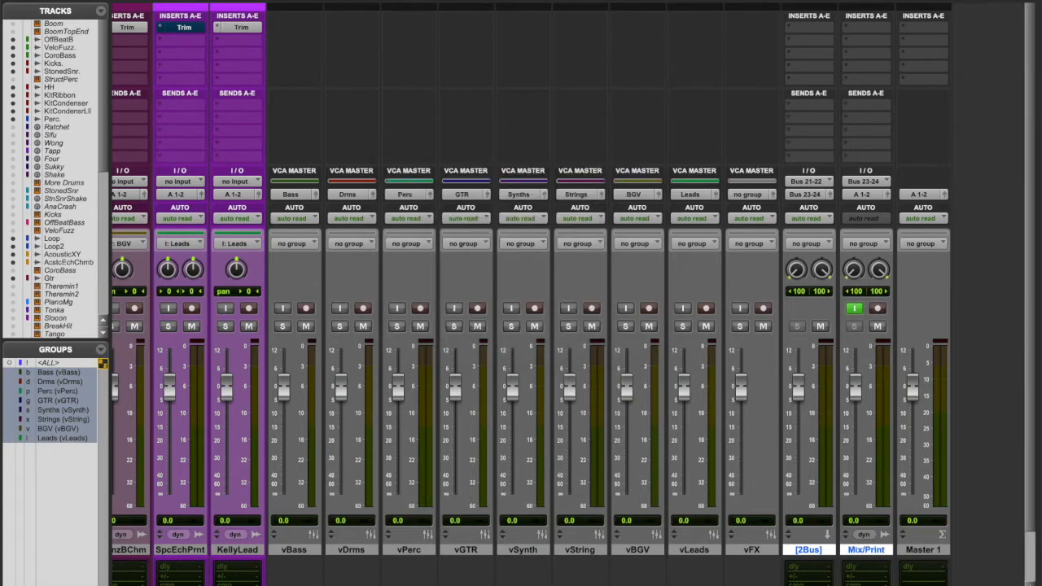
Step: Colour the [2Bus], Mix/Print and Master 1 tracks bright red, closing the color palette when done
{"action": "scroll", "coordinate": [573, 294], "scroll_direction": "down", "scroll_amount": 3}
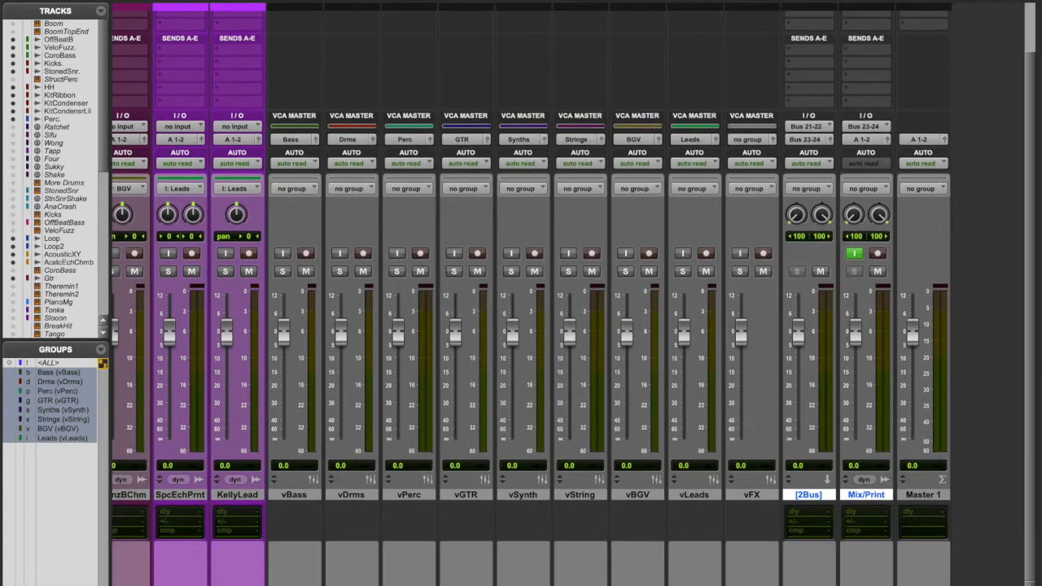
{"action": "left_click", "coordinate": [924, 495]}
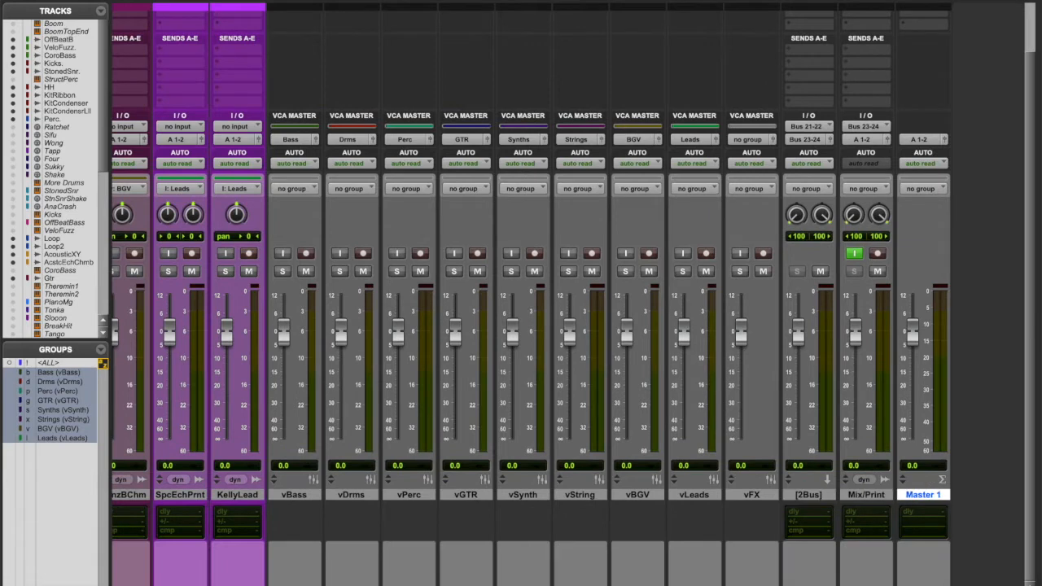
{"action": "left_click", "coordinate": [824, 496], "text": "shift"}
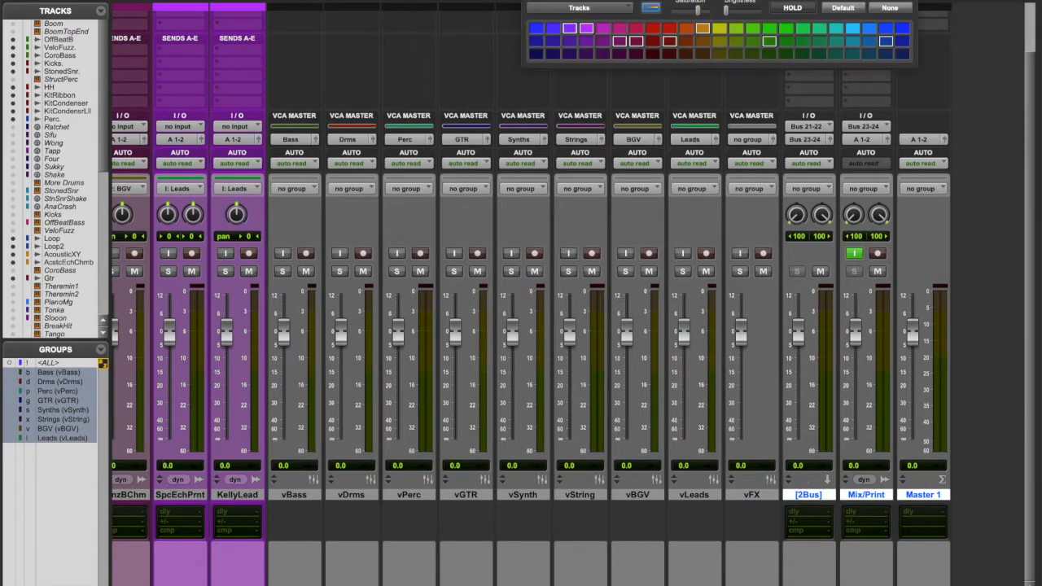
{"action": "left_click", "coordinate": [653, 29]}
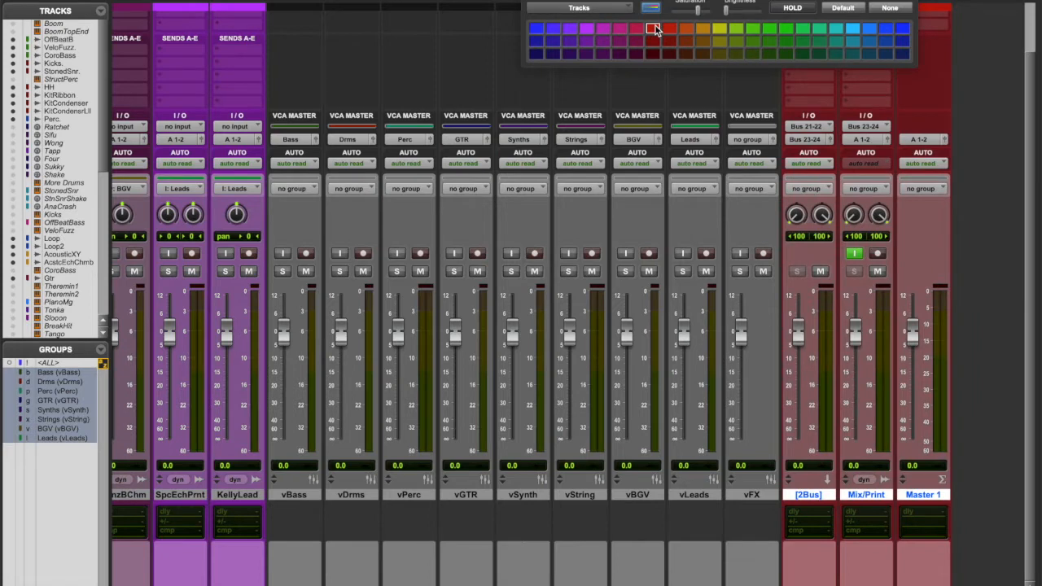
{"action": "left_click", "coordinate": [526, 5]}
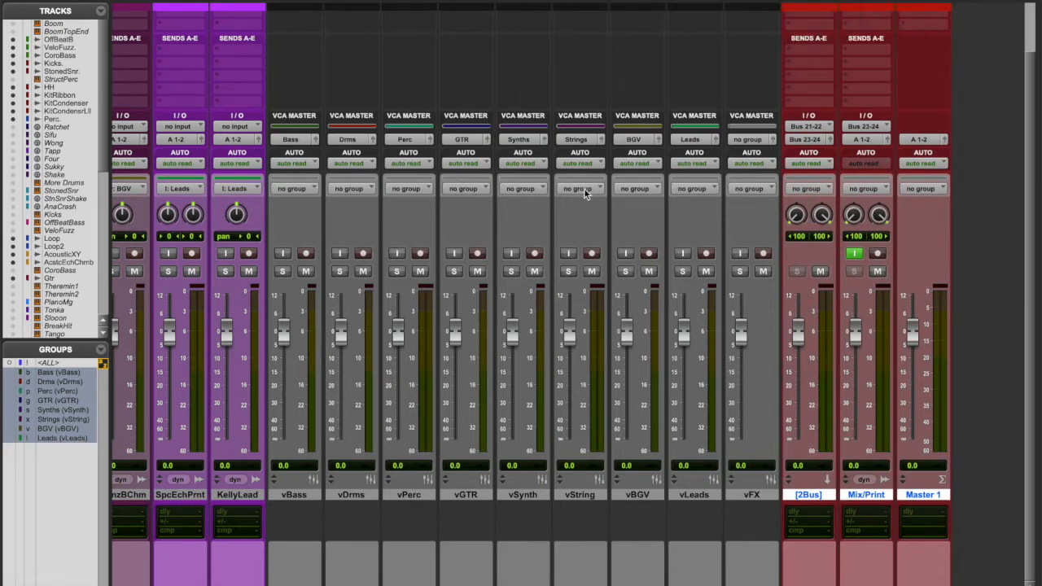
Step: Insert the multichannel Sonarworks Reference 4 plug-in in the fifth insert slot of the Master 1 track
{"action": "scroll", "coordinate": [638, 217], "scroll_direction": "up", "scroll_amount": 3}
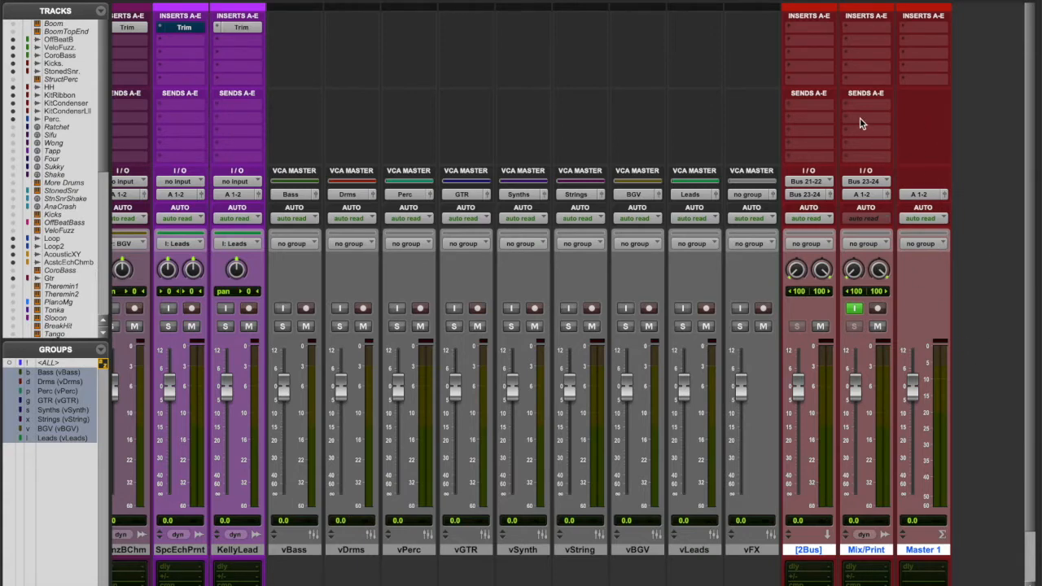
{"action": "left_click", "coordinate": [923, 80]}
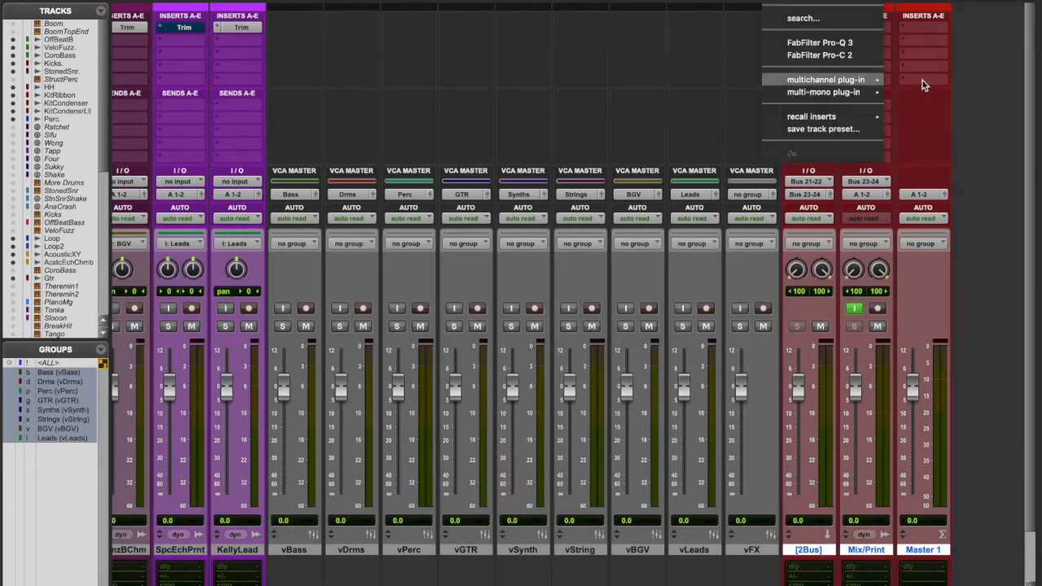
{"action": "mouse_move", "coordinate": [852, 82]}
{"action": "mouse_move", "coordinate": [905, 82]}
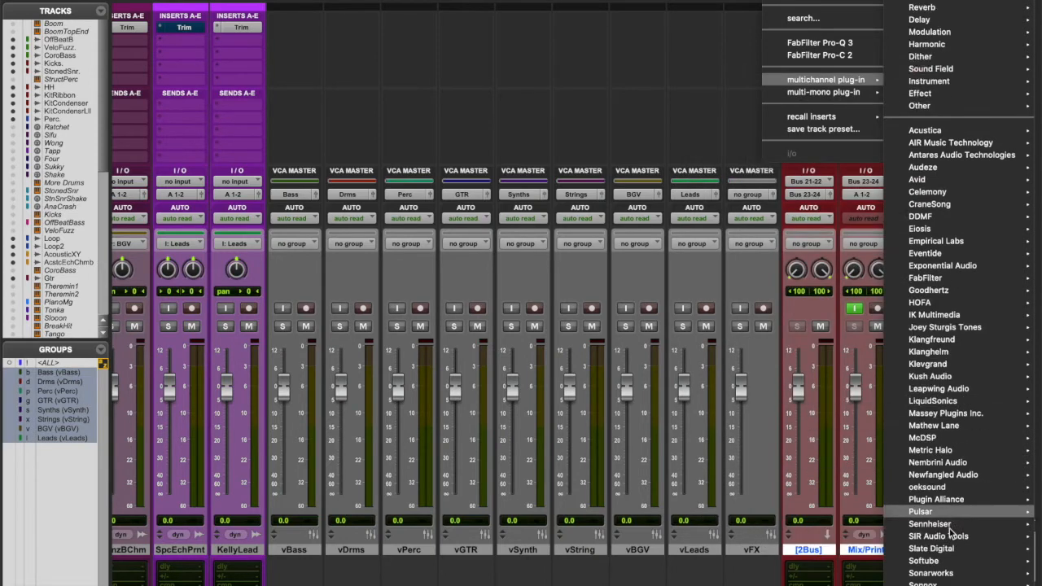
{"action": "scroll", "coordinate": [950, 521], "scroll_direction": "down", "scroll_amount": 3}
{"action": "mouse_move", "coordinate": [943, 485]}
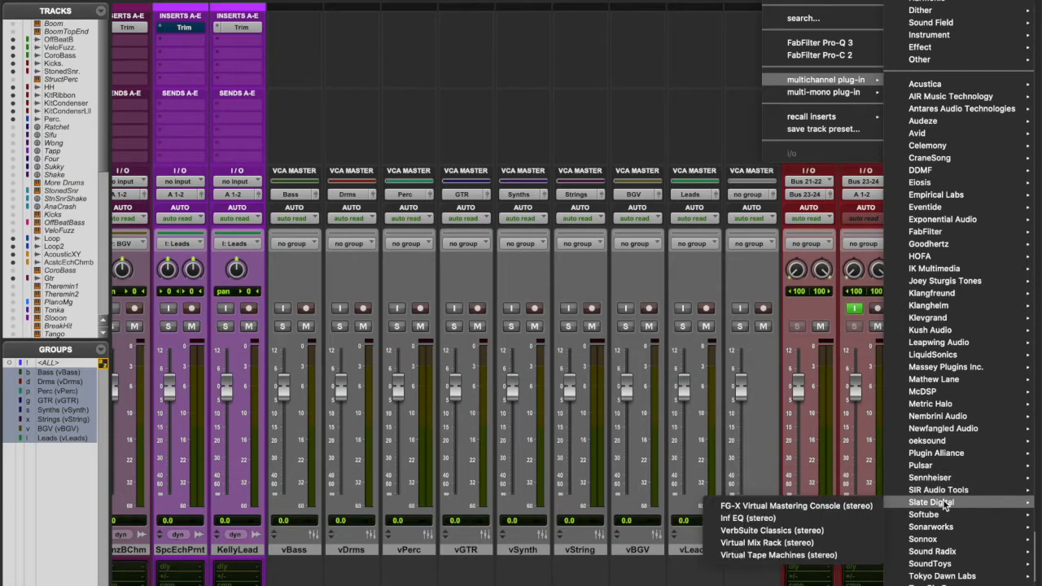
{"action": "mouse_move", "coordinate": [936, 527]}
{"action": "left_click", "coordinate": [812, 531]}
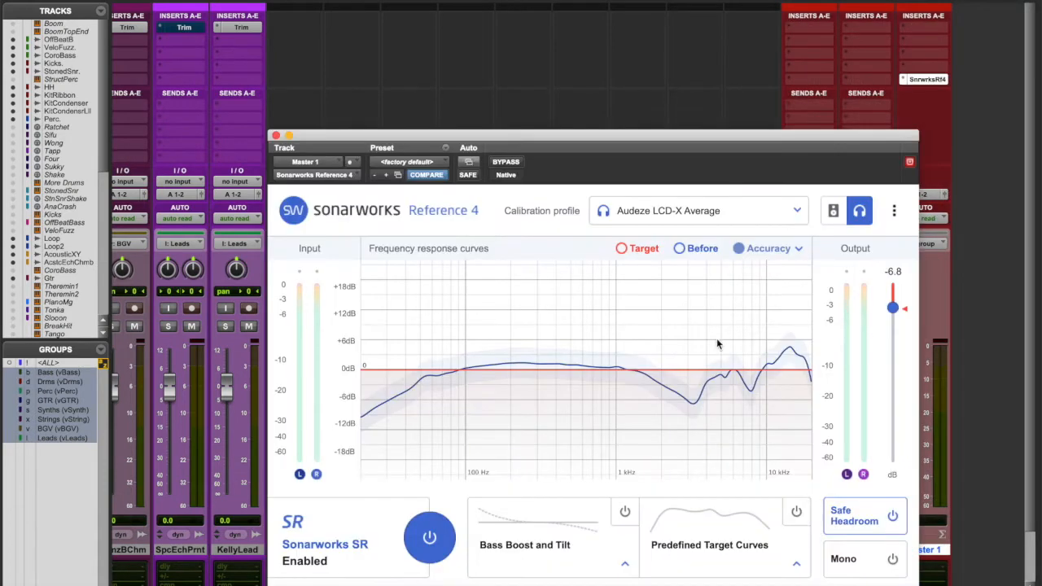
Step: Check the available calibration profiles in Sonarworks Reference 4 and close the plug-in window
{"action": "left_click", "coordinate": [632, 213]}
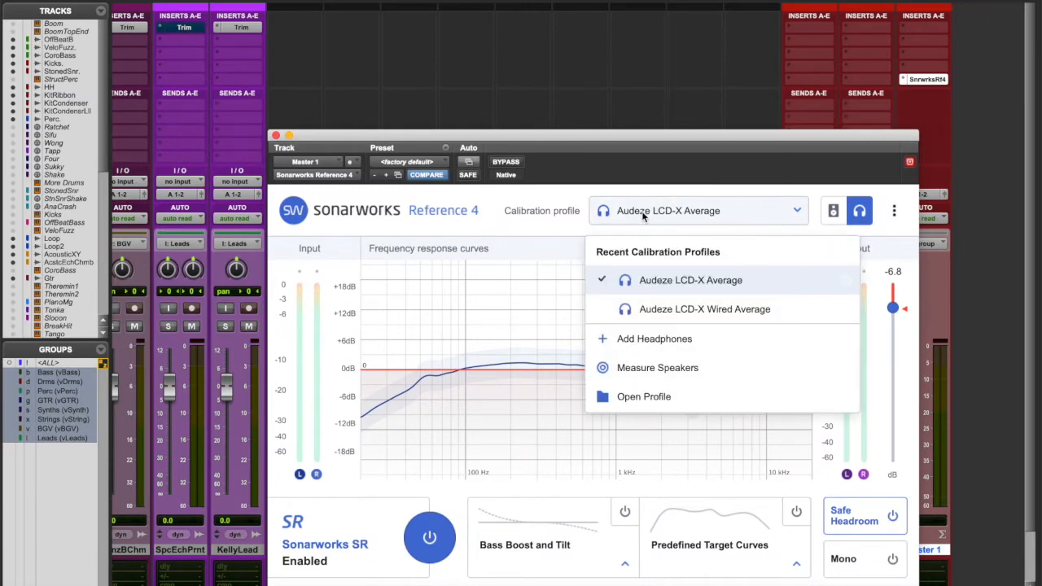
{"action": "left_click", "coordinate": [583, 192]}
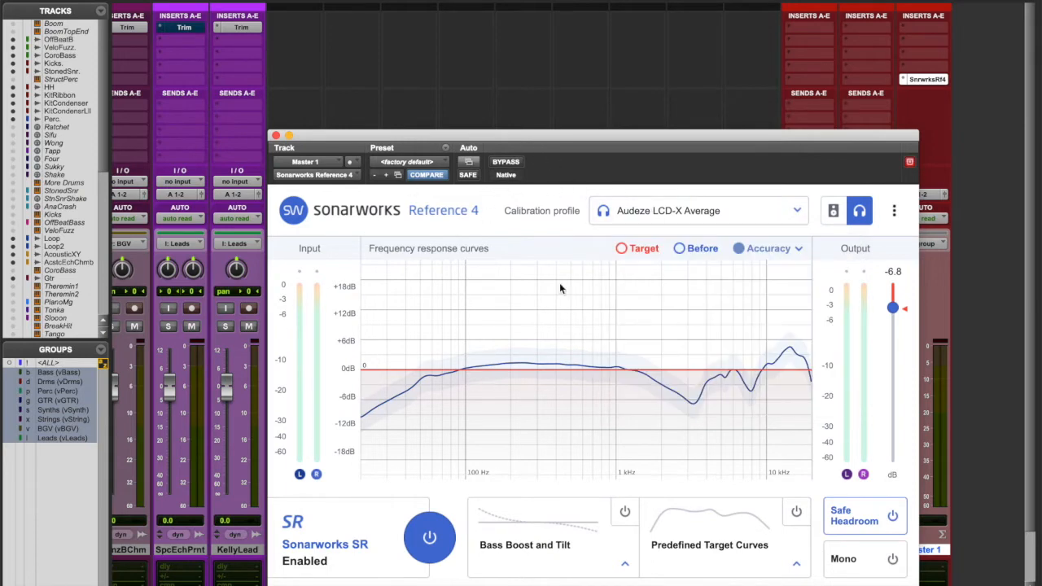
{"action": "left_click", "coordinate": [276, 135]}
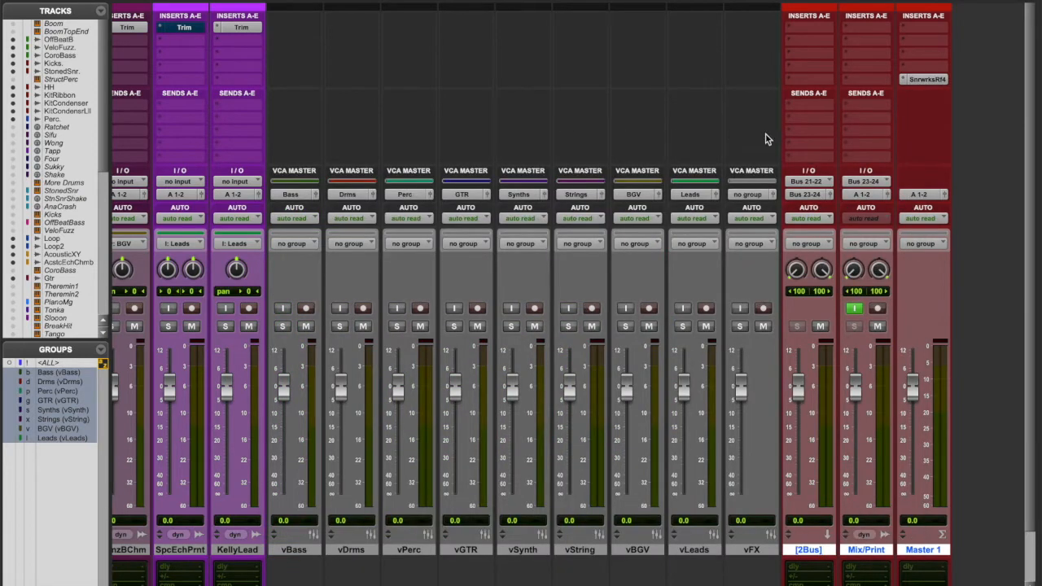
Step: Replace Sonarworks Reference 4 in the fifth insert slot of Master 1 with the multi-mono Trim plug-in
{"action": "left_click", "coordinate": [903, 81]}
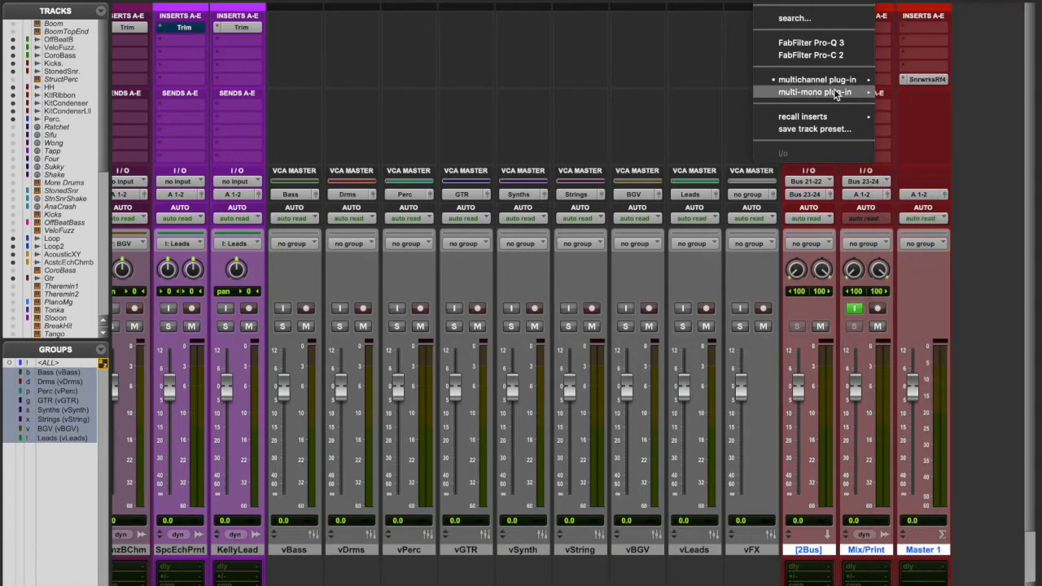
{"action": "mouse_move", "coordinate": [911, 117]}
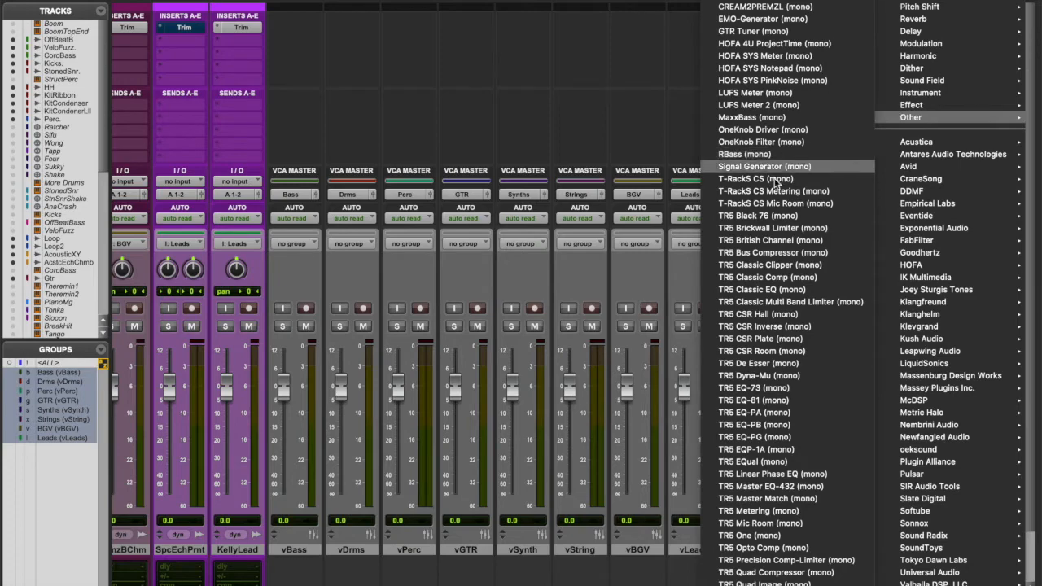
{"action": "scroll", "coordinate": [788, 325], "scroll_direction": "down", "scroll_amount": 4}
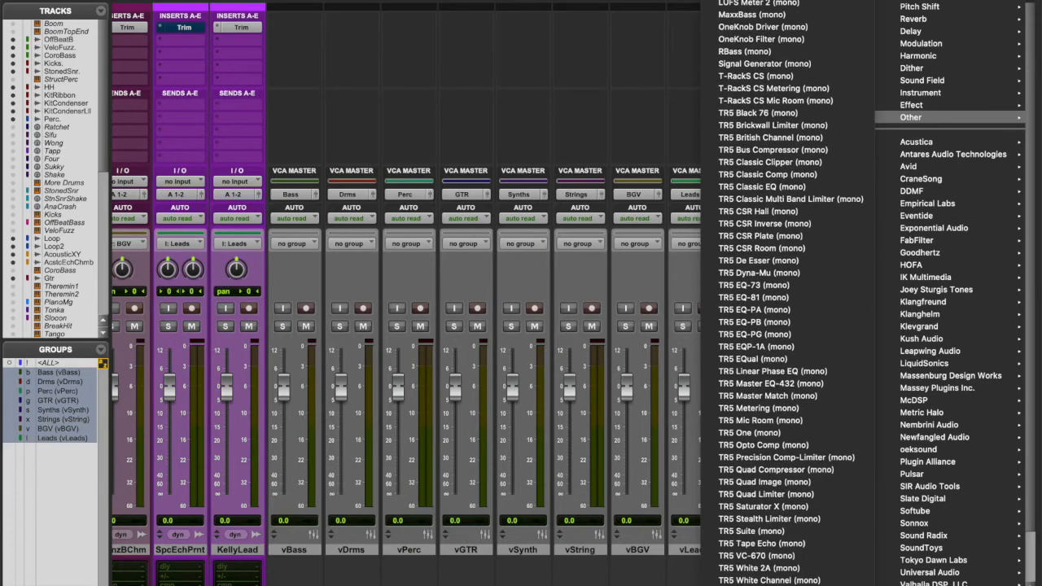
{"action": "left_click", "coordinate": [765, 584]}
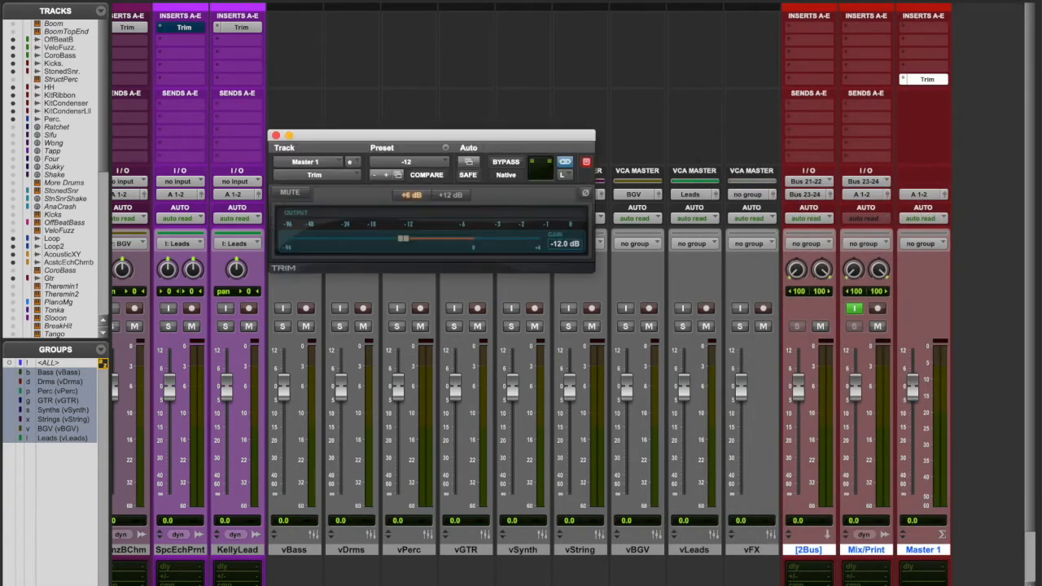
Step: Set the Trim gain on Master 1 to -6 dB and close the plug-in window
{"action": "left_click", "coordinate": [564, 244]}
{"action": "type", "text": "-6"}
{"action": "key", "text": "Return"}
{"action": "left_click", "coordinate": [276, 135]}
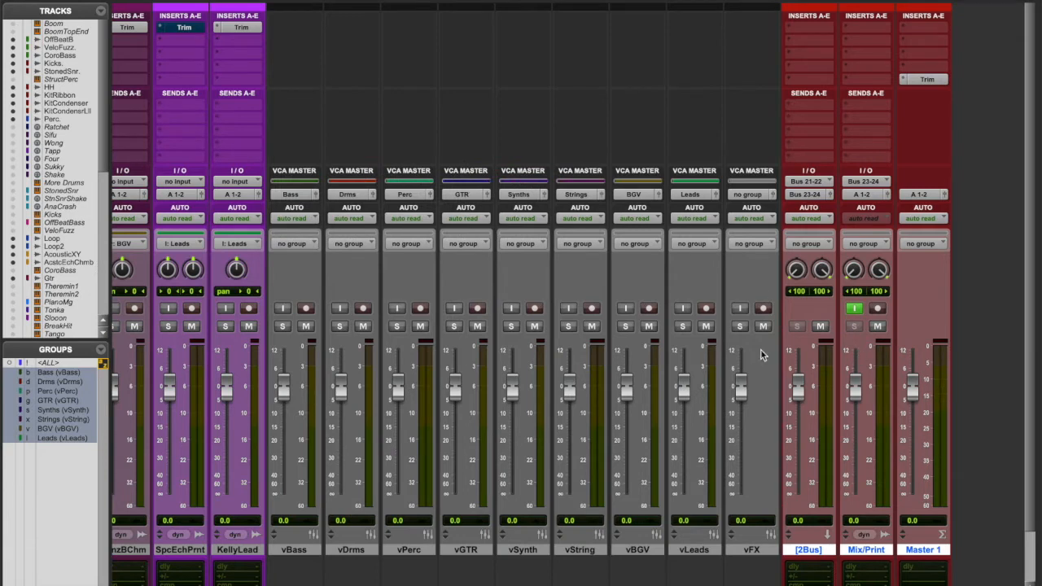
{"action": "left_click", "coordinate": [805, 183]}
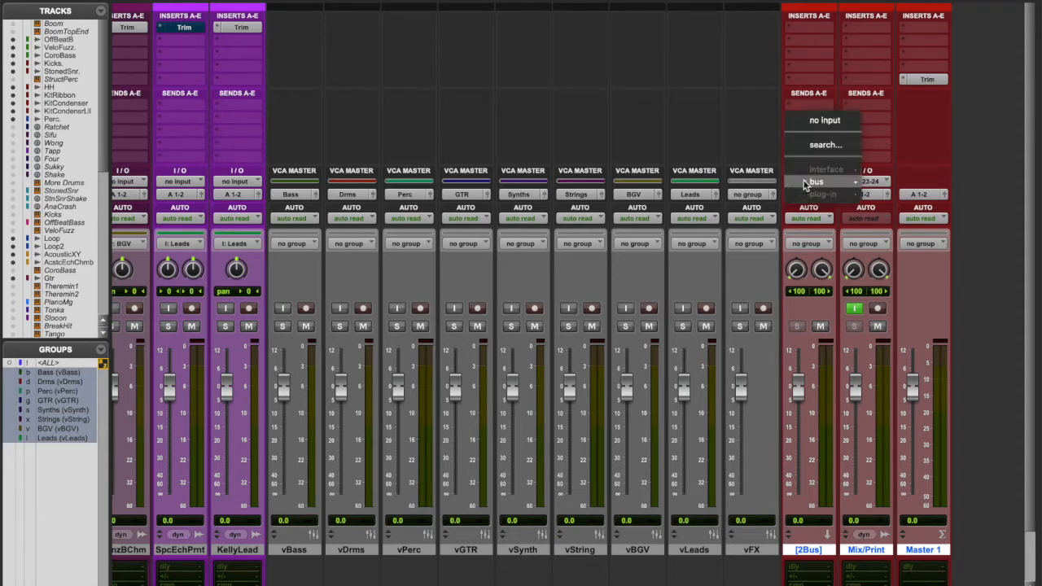
{"action": "left_click", "coordinate": [731, 128]}
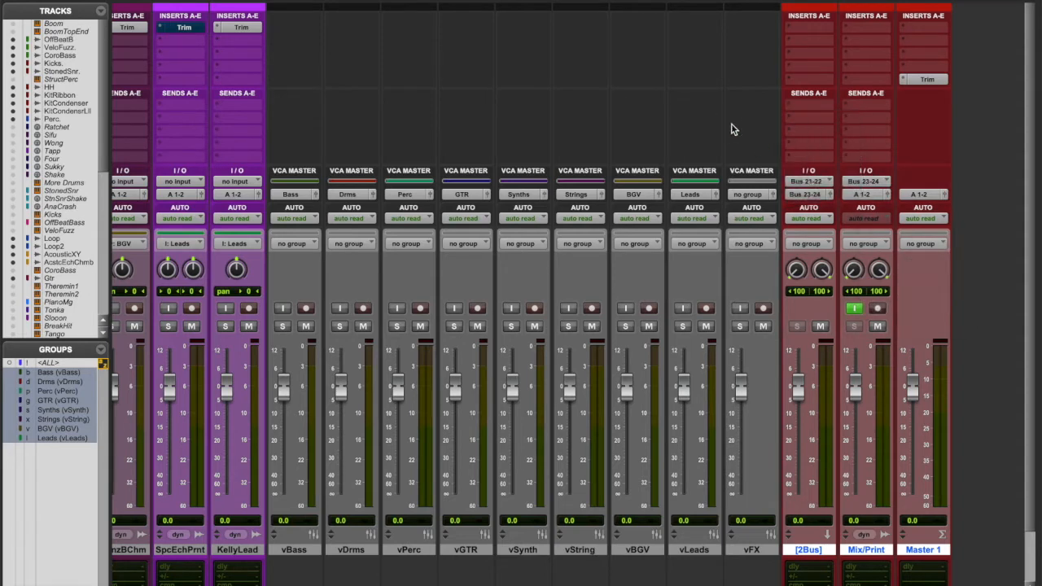
{"action": "left_click", "coordinate": [809, 184]}
{"action": "left_click", "coordinate": [810, 185]}
{"action": "left_click", "coordinate": [810, 186]}
{"action": "left_click", "coordinate": [810, 186]}
{"action": "left_click", "coordinate": [765, 154]}
Step: Rename the input bus of the [2Bus] track as [2Bus]
{"action": "right_click", "coordinate": [798, 186]}
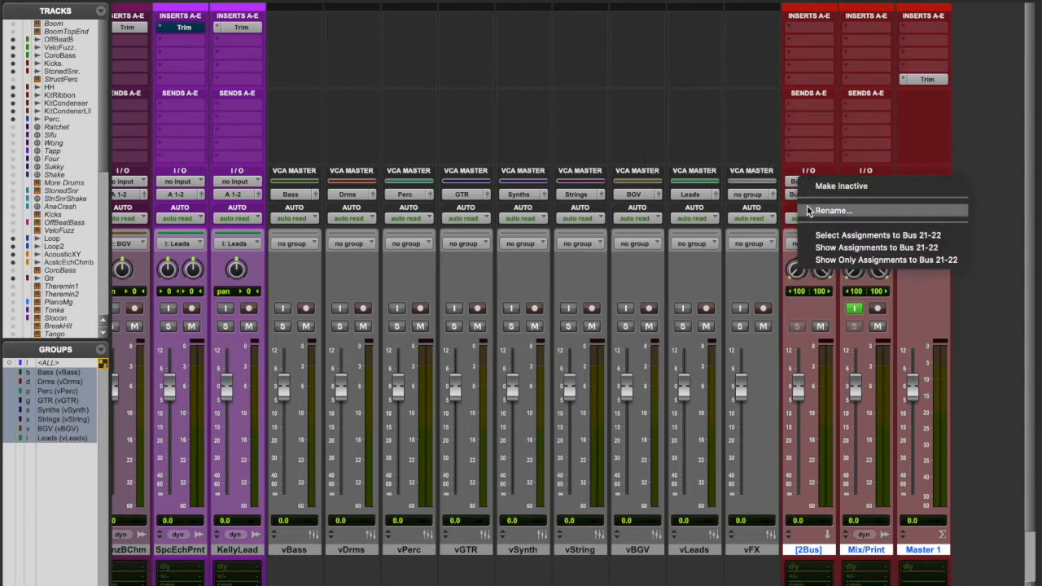
{"action": "left_click", "coordinate": [807, 207]}
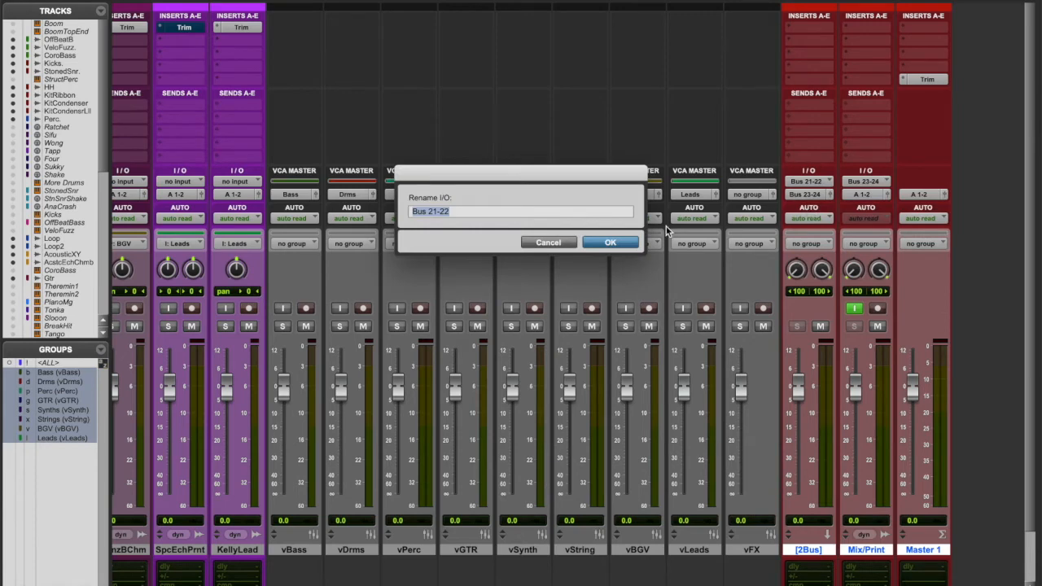
{"action": "type", "text": "[2Bus"}
{"action": "key", "text": "Return"}
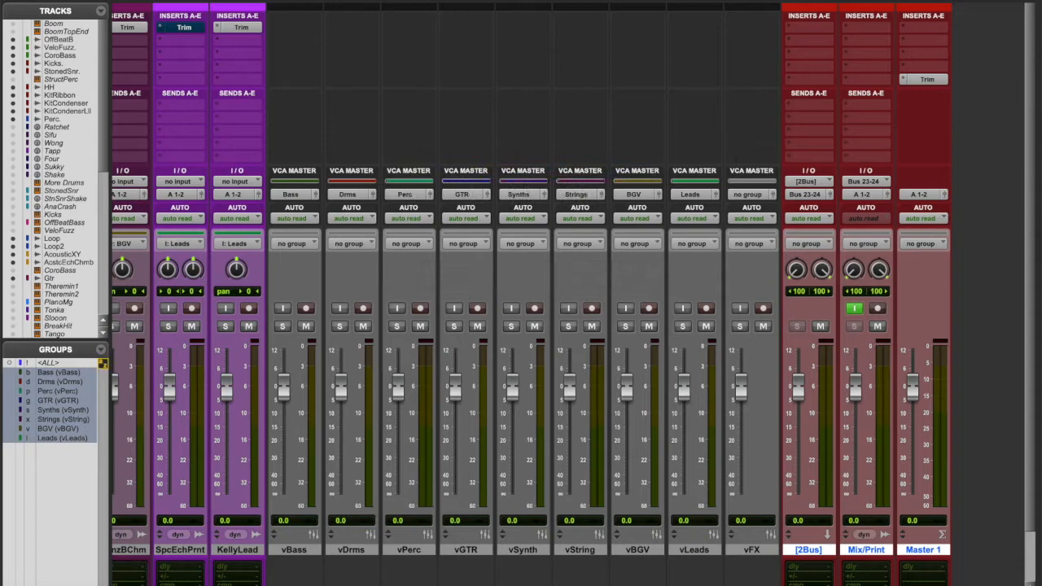
Step: Rename the output bus of the [2Bus] track as [Print]
{"action": "right_click", "coordinate": [805, 195]}
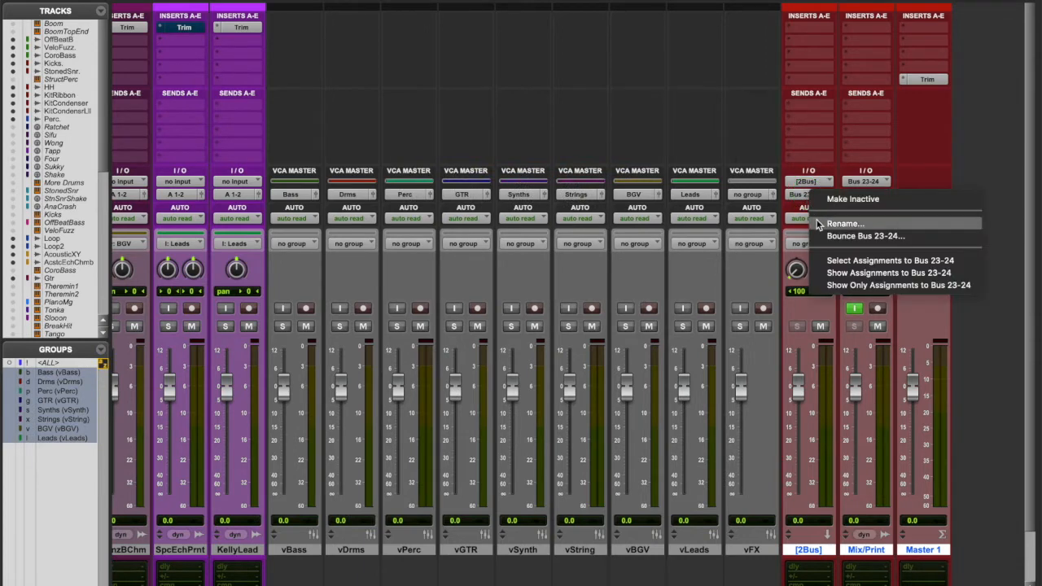
{"action": "left_click", "coordinate": [844, 224]}
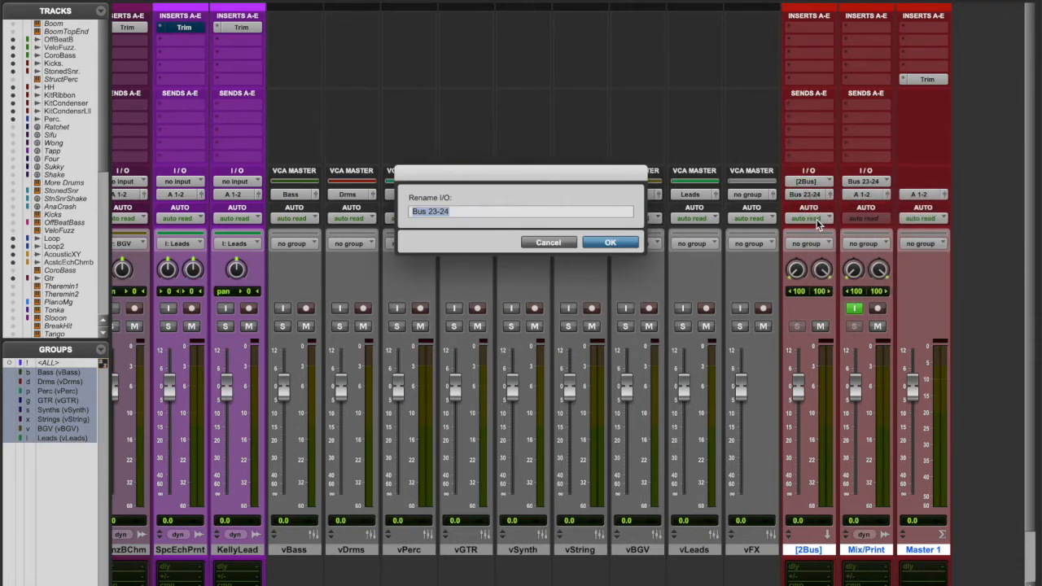
{"action": "type", "text": "[Print"}
{"action": "key", "text": "Return"}
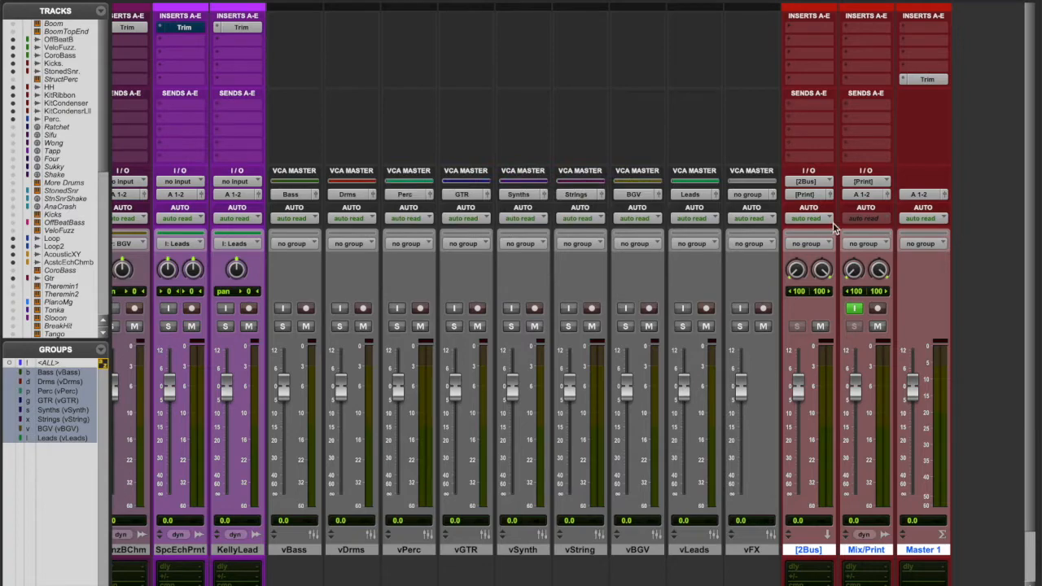
Step: Route the outputs of all audio tracks from OffBeatB through KellyLead to the stereo [2Bus] bus together
{"action": "left_click_drag", "start_coordinate": [647, 585], "coordinate": [10, 469]}
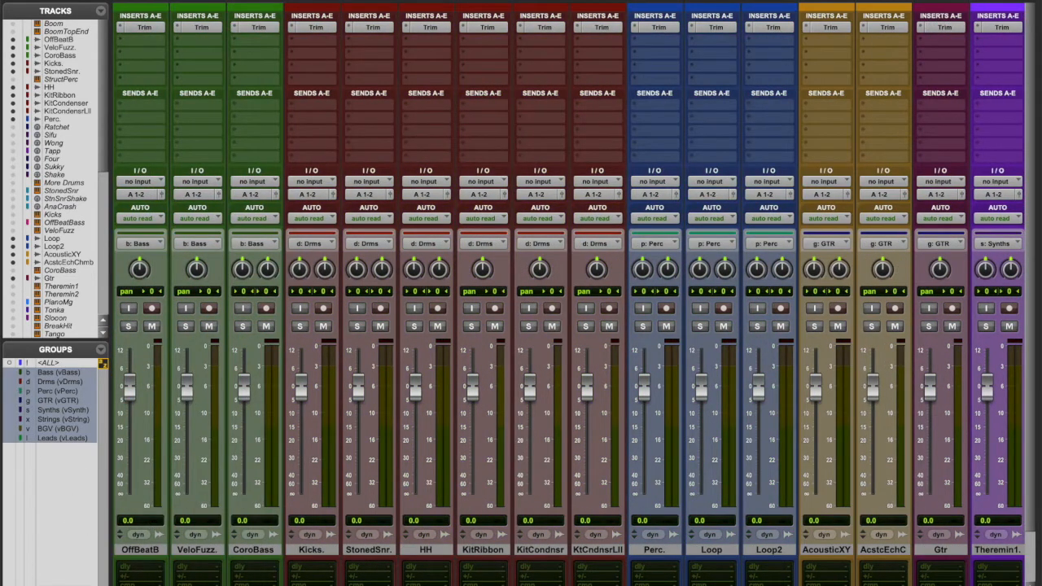
{"action": "left_click", "coordinate": [151, 550]}
{"action": "scroll", "coordinate": [568, 293], "scroll_direction": "right", "scroll_amount": 15}
{"action": "scroll", "coordinate": [568, 293], "scroll_direction": "left", "scroll_amount": 1}
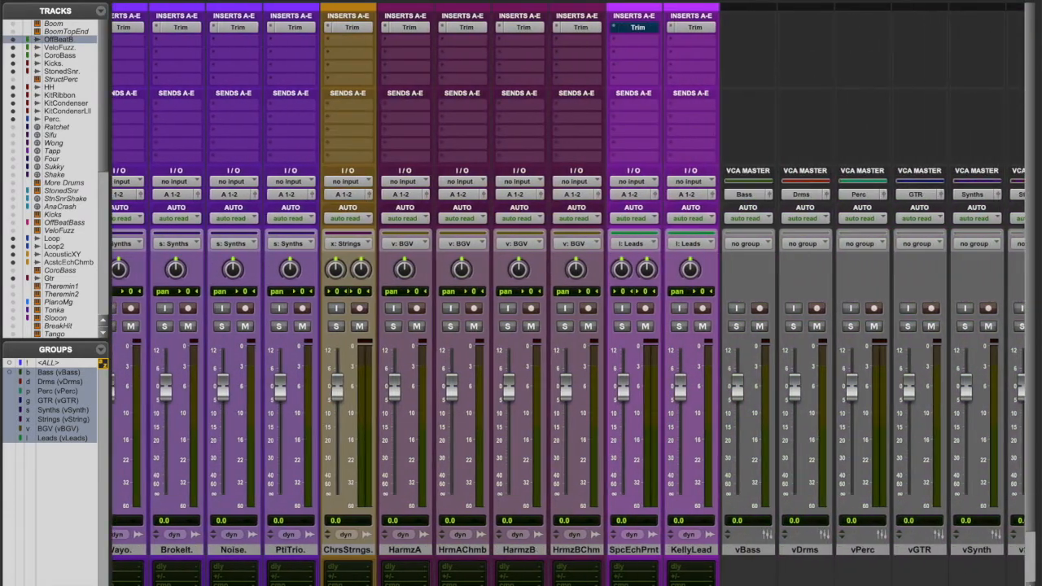
{"action": "left_click", "coordinate": [689, 550], "text": "shift"}
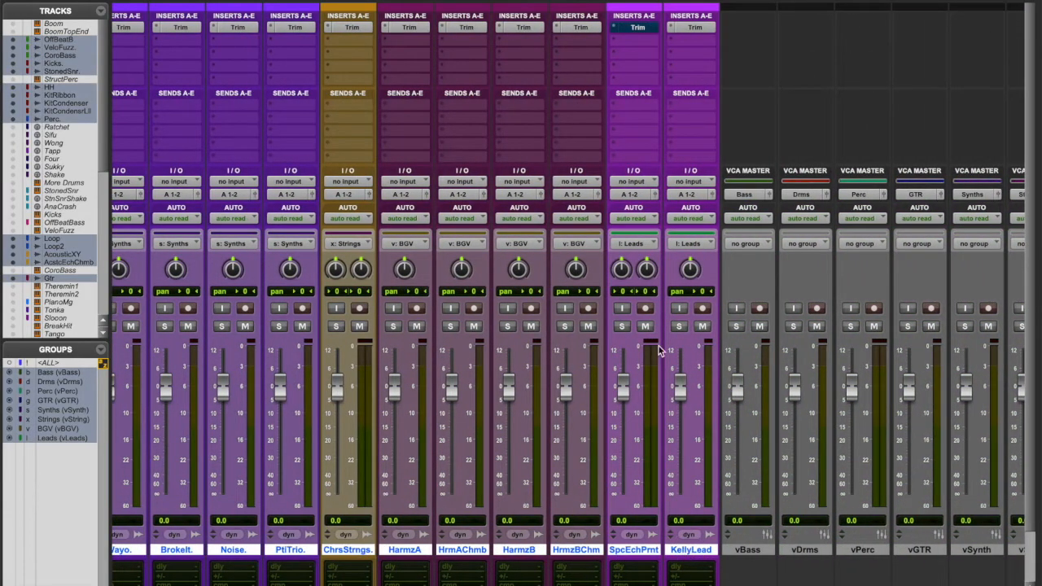
{"action": "scroll", "coordinate": [437, 565], "scroll_direction": "left", "scroll_amount": 14}
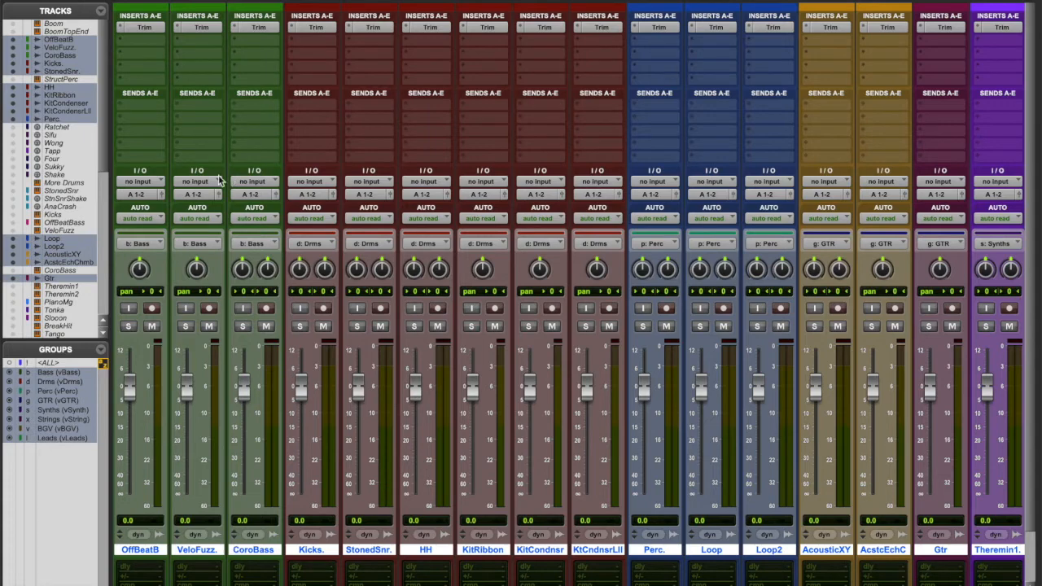
{"action": "left_click", "coordinate": [199, 196]}
{"action": "mouse_move", "coordinate": [205, 203]}
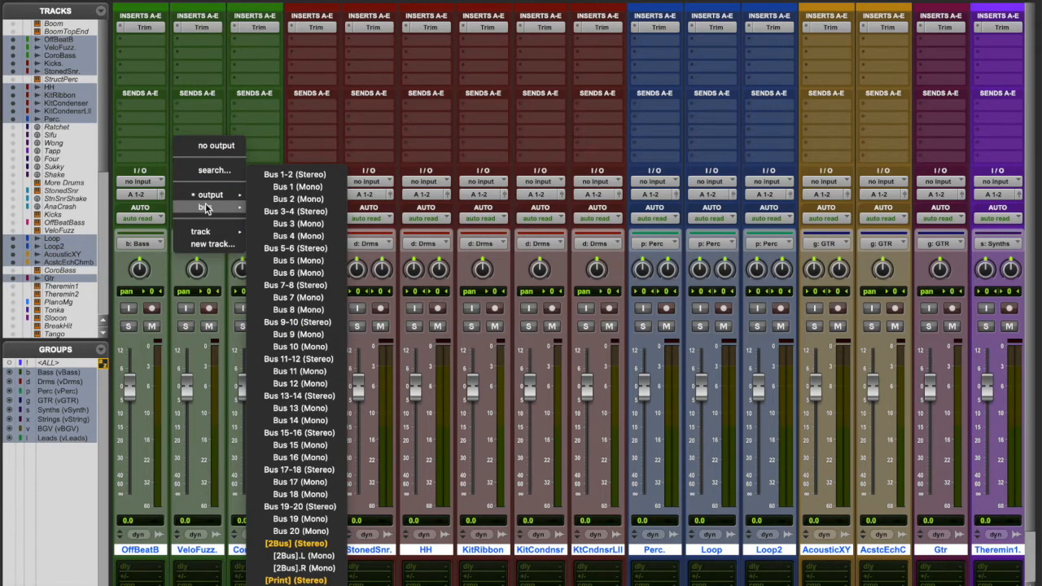
{"action": "left_click", "coordinate": [310, 555]}
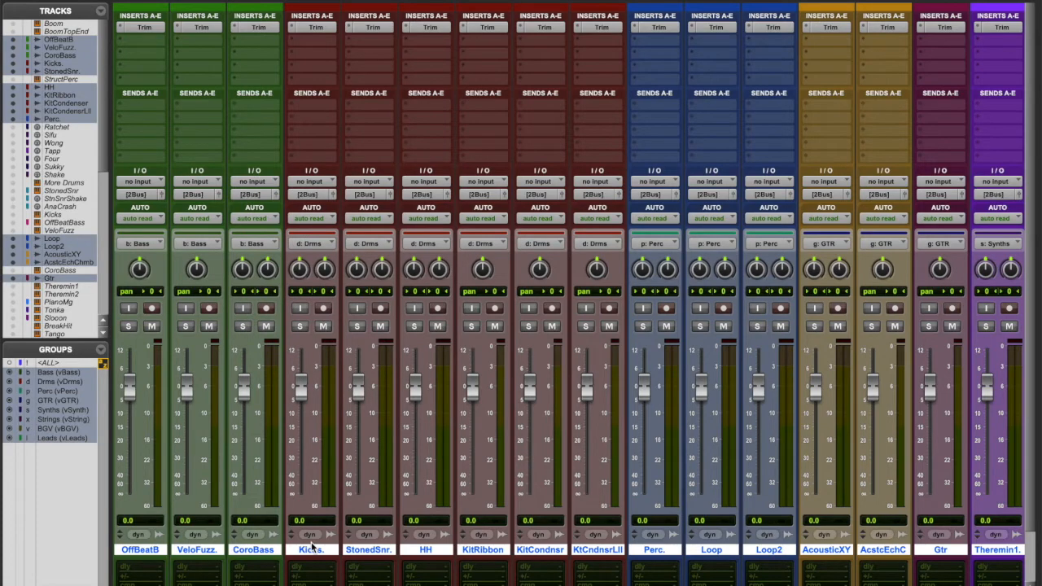
Step: Start playback and copy the Trim plug-in from Master 1 to the fifth insert slot of the [2Bus] track
{"action": "scroll", "coordinate": [568, 293], "scroll_direction": "right", "scroll_amount": 20}
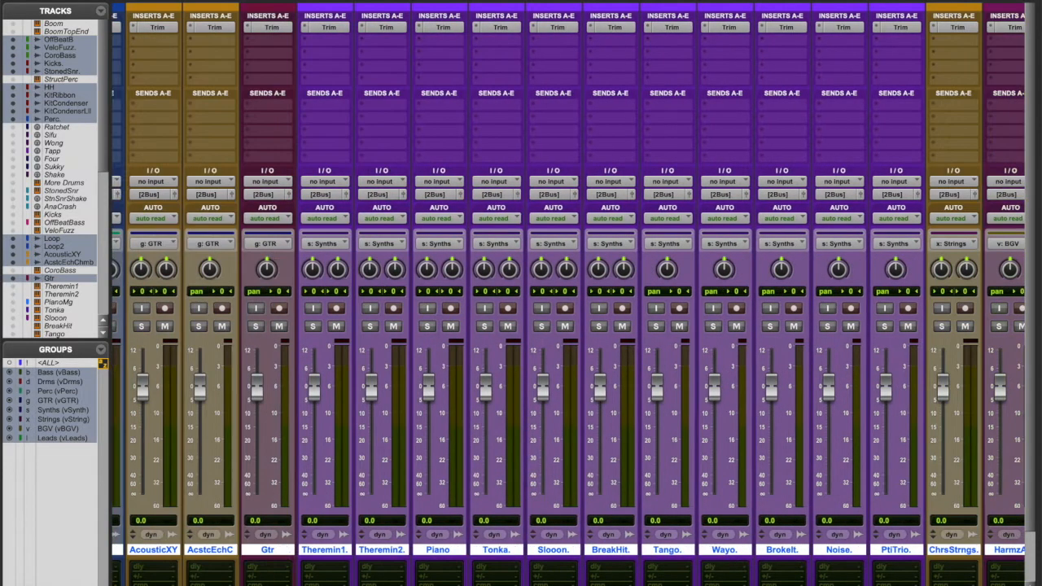
{"action": "scroll", "coordinate": [568, 293], "scroll_direction": "right", "scroll_amount": 4}
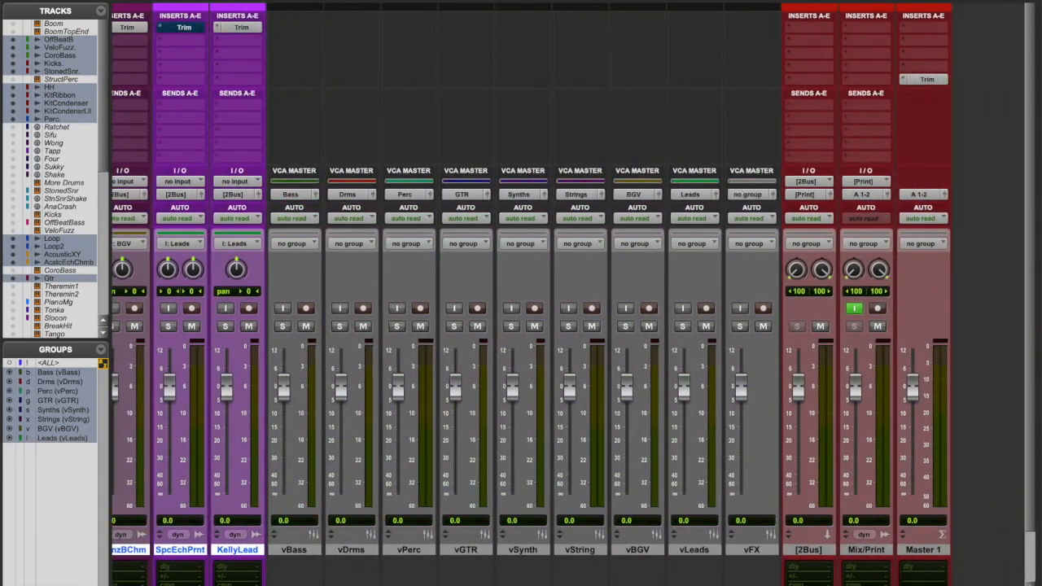
{"action": "key", "text": "space"}
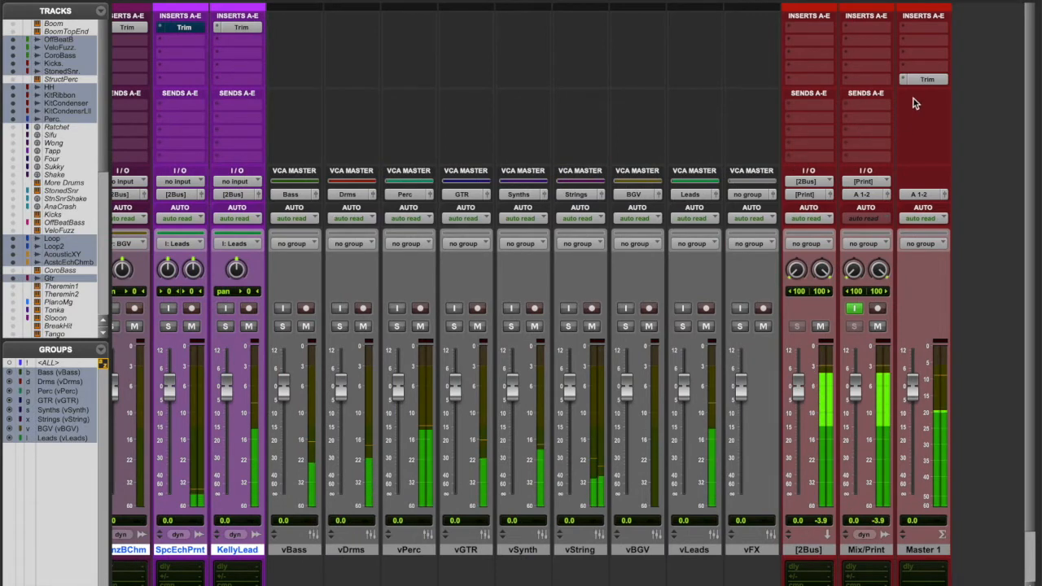
{"action": "left_click_drag", "start_coordinate": [926, 79], "coordinate": [821, 80]}
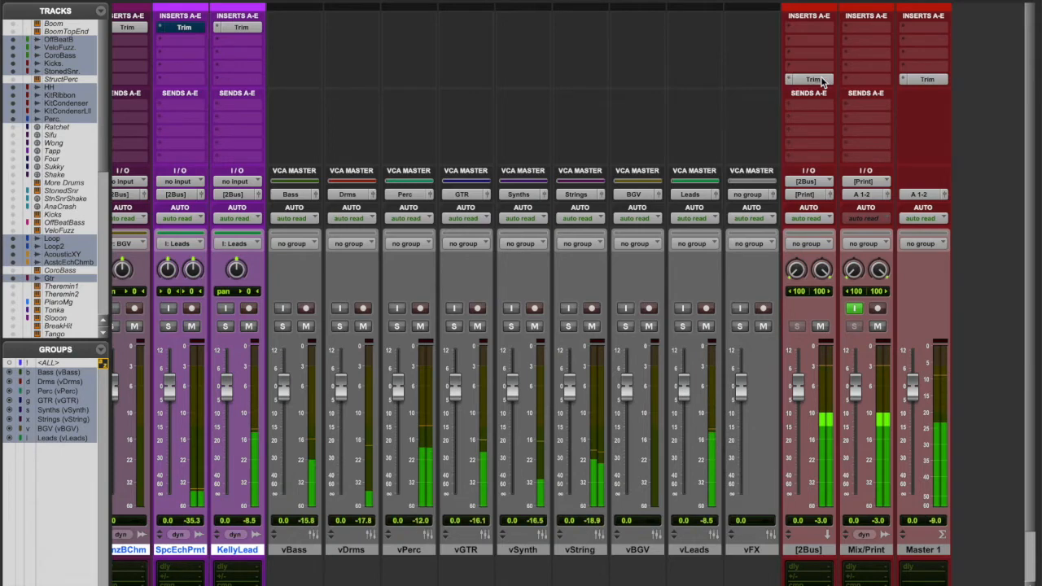
Step: Lower the Trim gain on [2Bus] to -18 dB, raise it to -7.6 dB, and close the plug-in window
{"action": "left_click", "coordinate": [814, 79]}
{"action": "left_click_drag", "start_coordinate": [441, 242], "coordinate": [370, 238]}
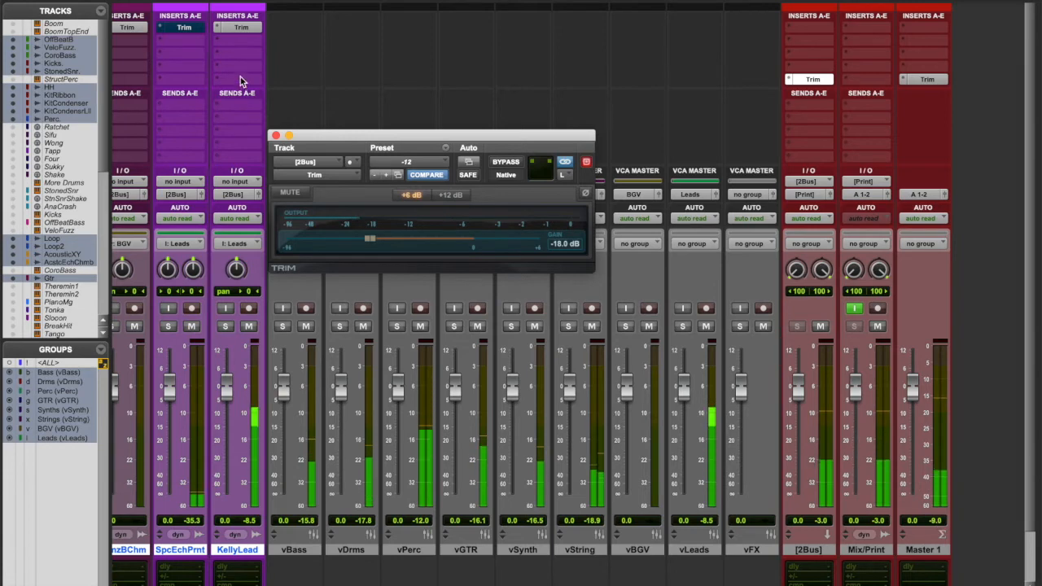
{"action": "left_click_drag", "start_coordinate": [371, 241], "coordinate": [430, 244]}
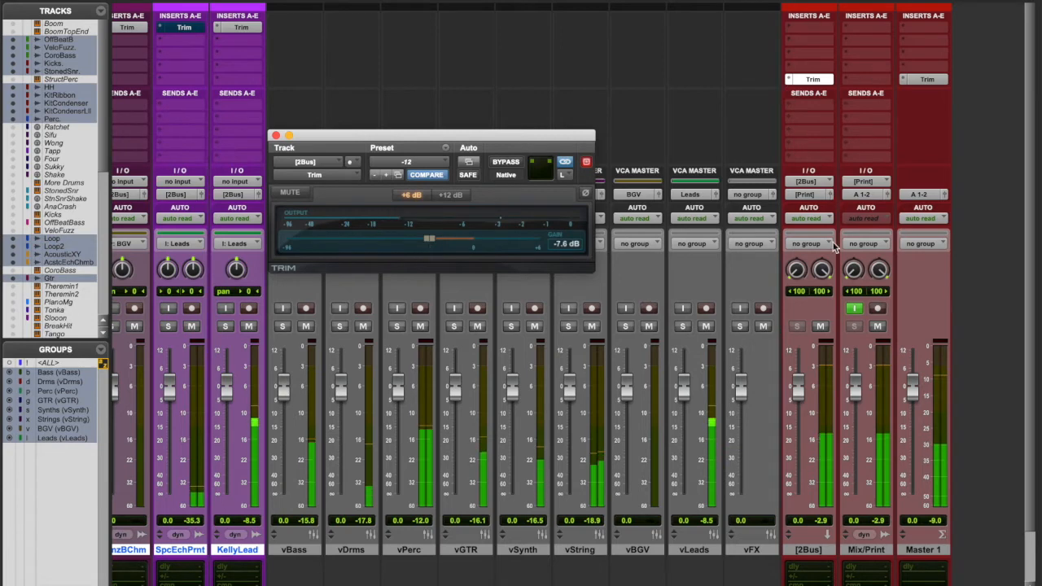
{"action": "left_click", "coordinate": [276, 135]}
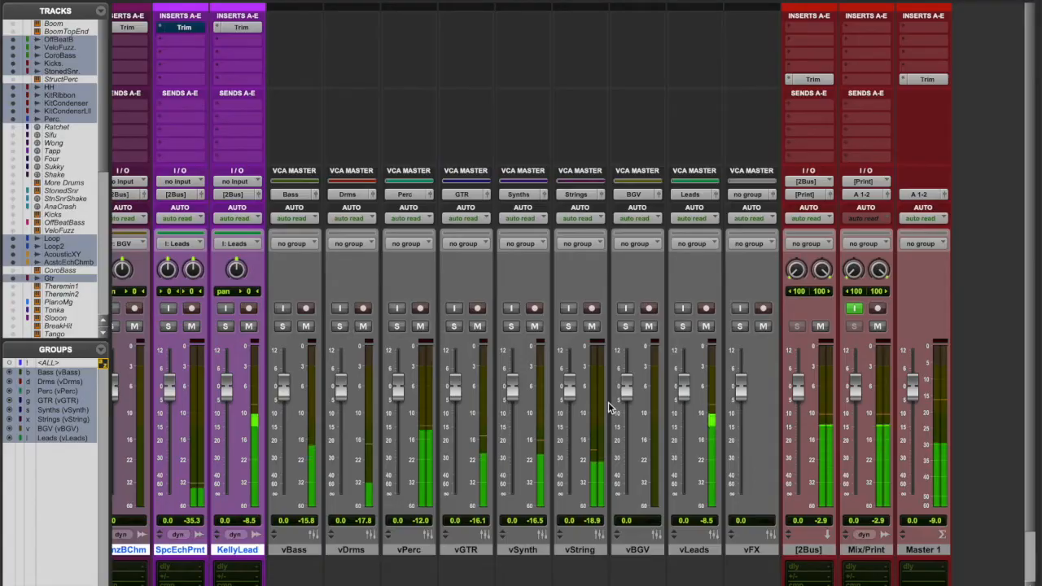
Step: Recall the Bounce memory location in the Edit window and stop playback
{"action": "key", "text": "super+equal"}
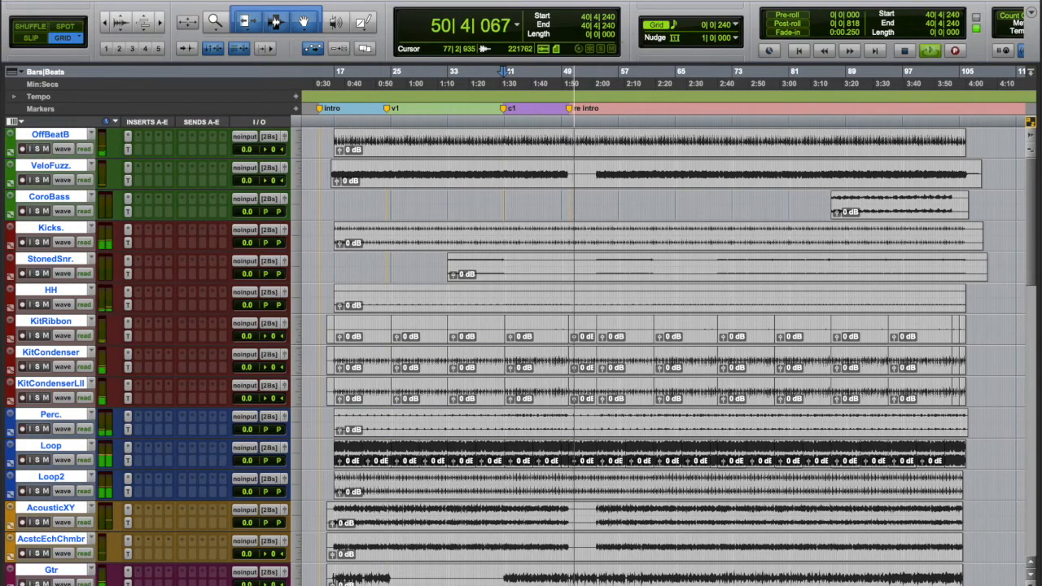
{"action": "left_click", "coordinate": [431, 0]}
{"action": "mouse_move", "coordinate": [477, 0]}
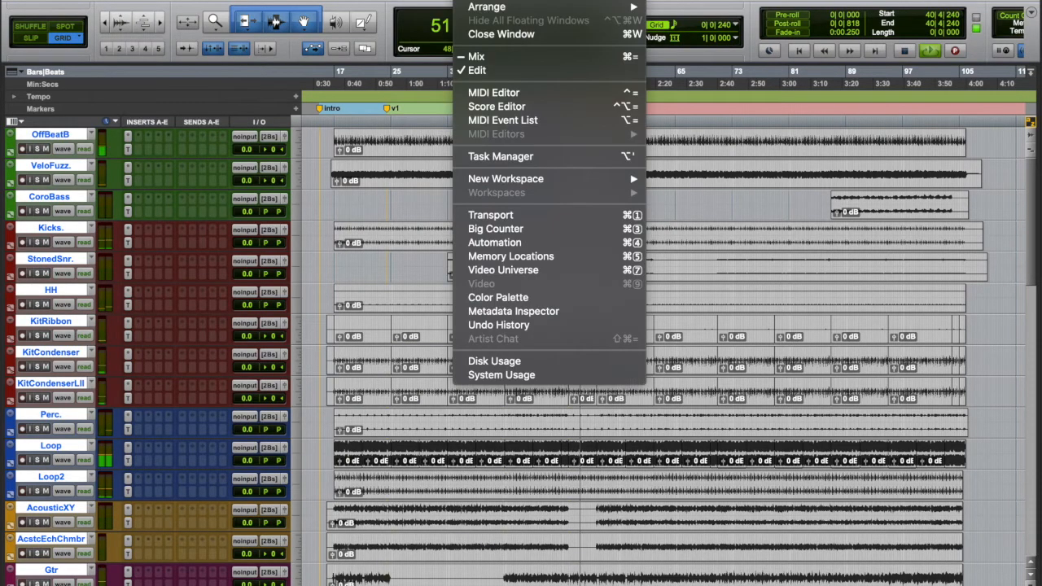
{"action": "left_click", "coordinate": [523, 257]}
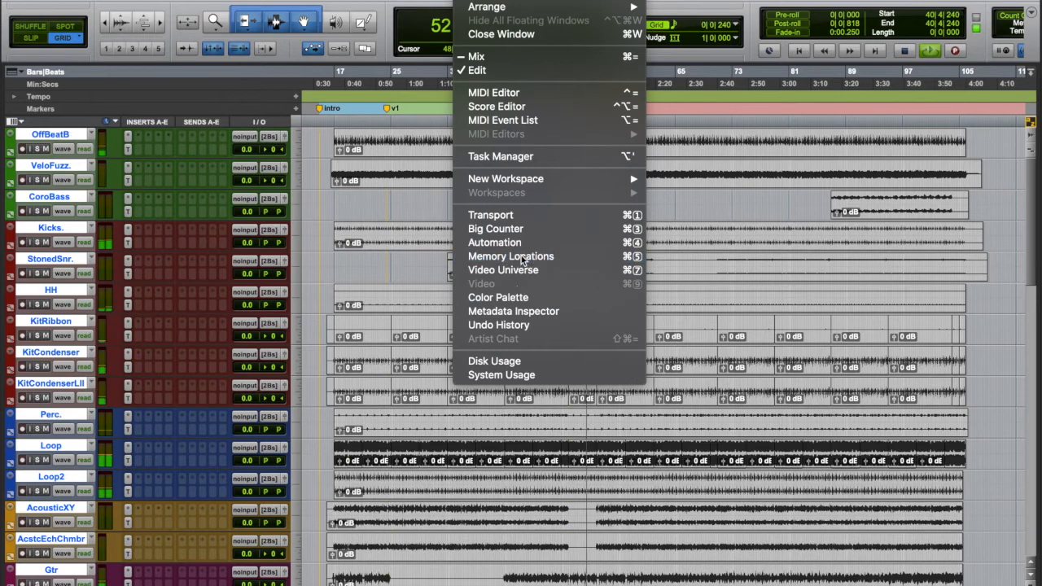
{"action": "left_click", "coordinate": [912, 80]}
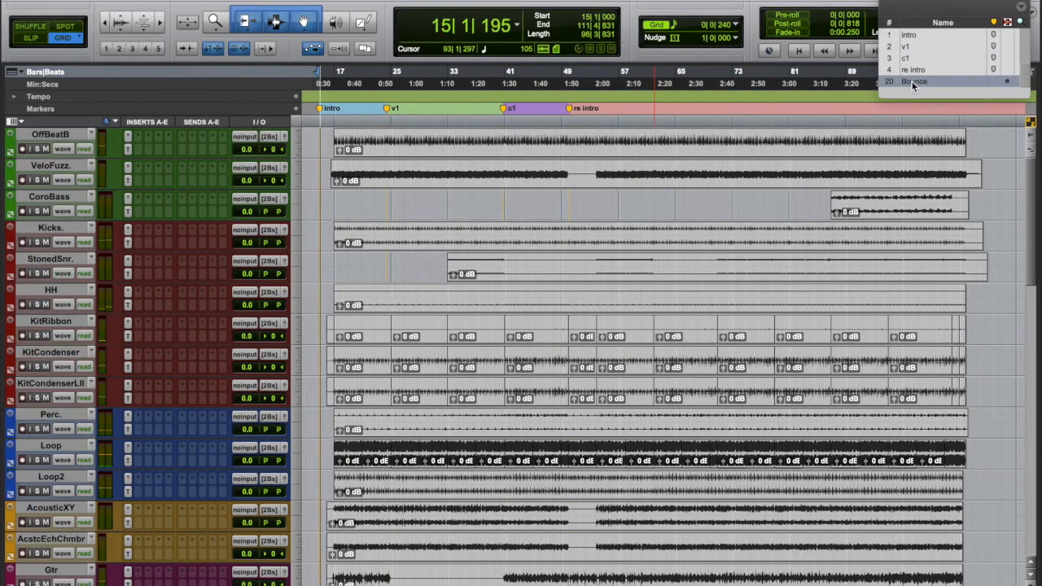
{"action": "key", "text": "space"}
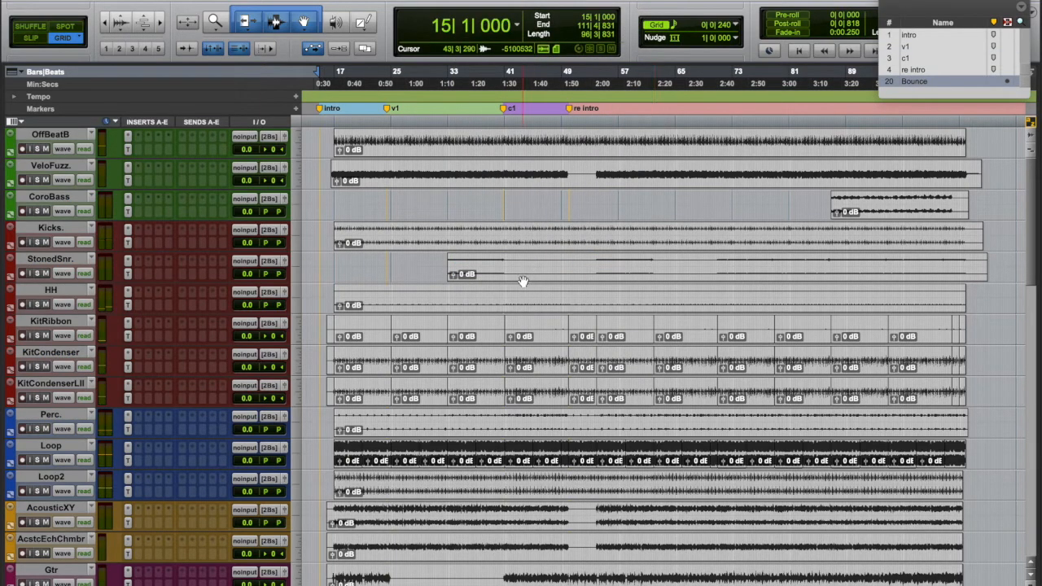
Step: Record-arm the Mix/Print track and start recording the mix onto it over the Bounce range, closing the Memory Locations window
{"action": "key", "text": "super+equal"}
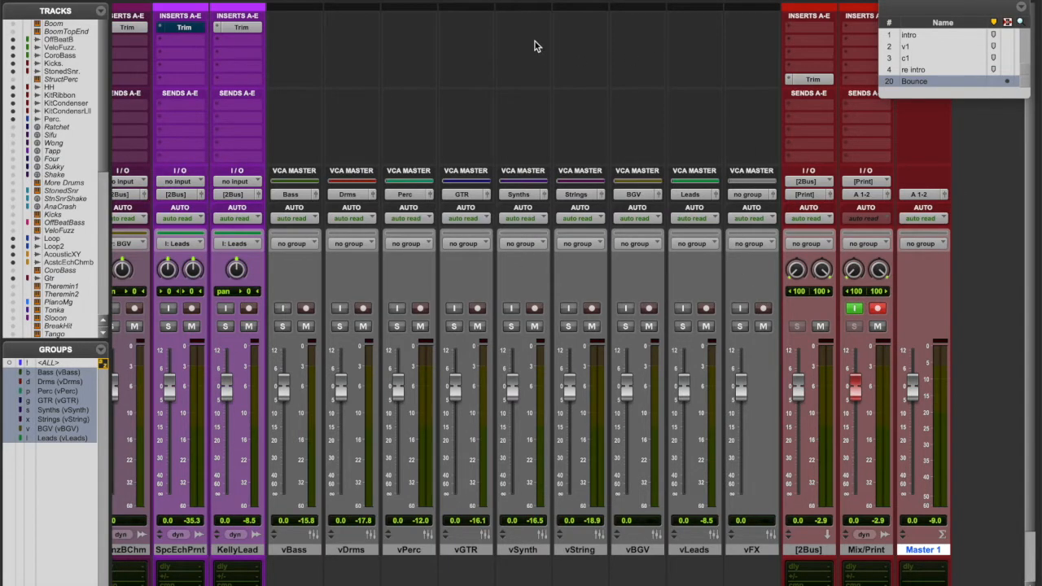
{"action": "key", "text": "super+equal"}
{"action": "left_click_drag", "start_coordinate": [961, 1], "coordinate": [585, 0]}
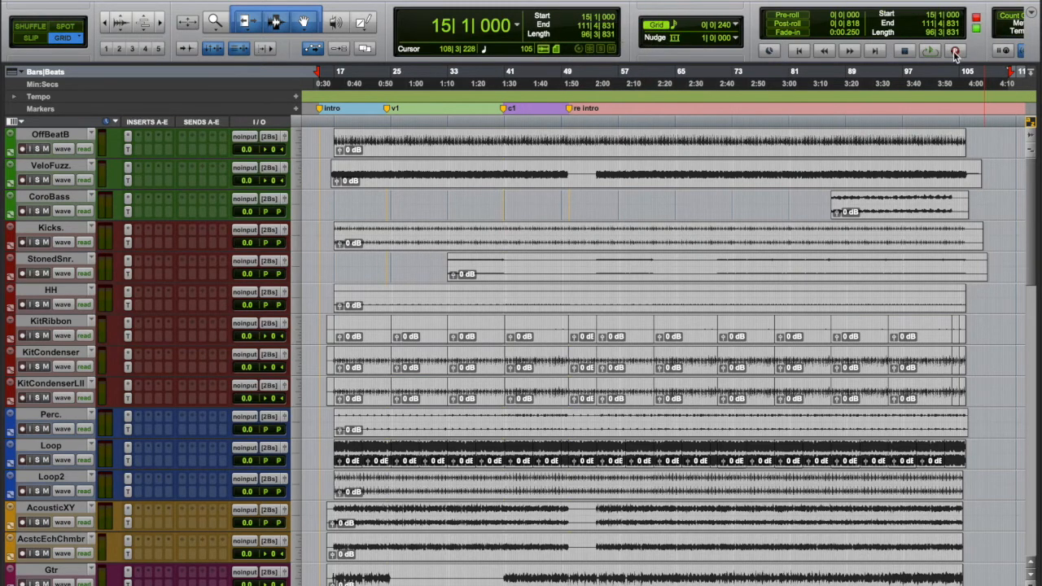
{"action": "left_click", "coordinate": [929, 51]}
{"action": "scroll", "coordinate": [652, 325], "scroll_direction": "down", "scroll_amount": 10}
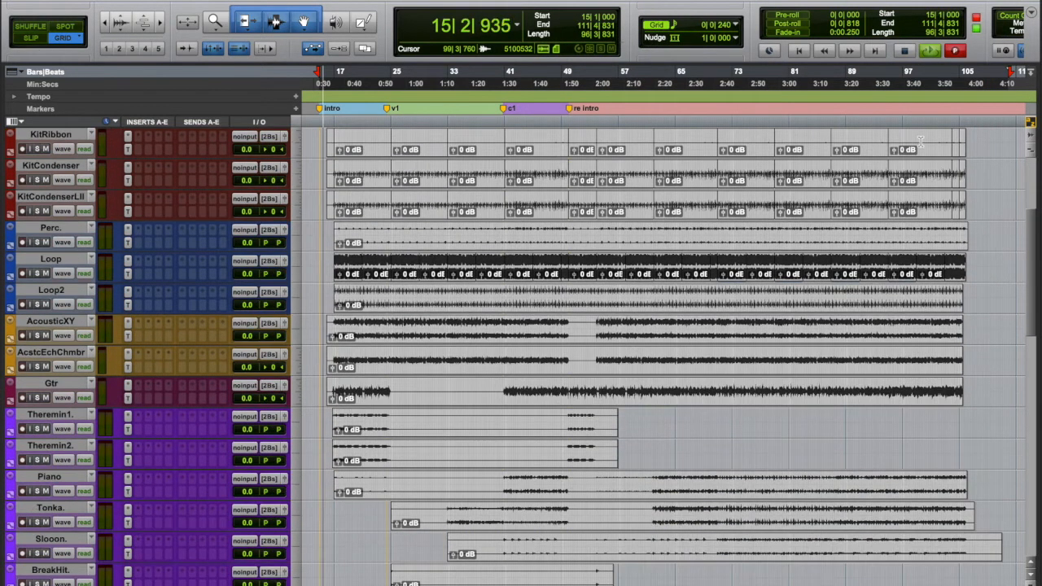
{"action": "scroll", "coordinate": [651, 326], "scroll_direction": "down", "scroll_amount": 15}
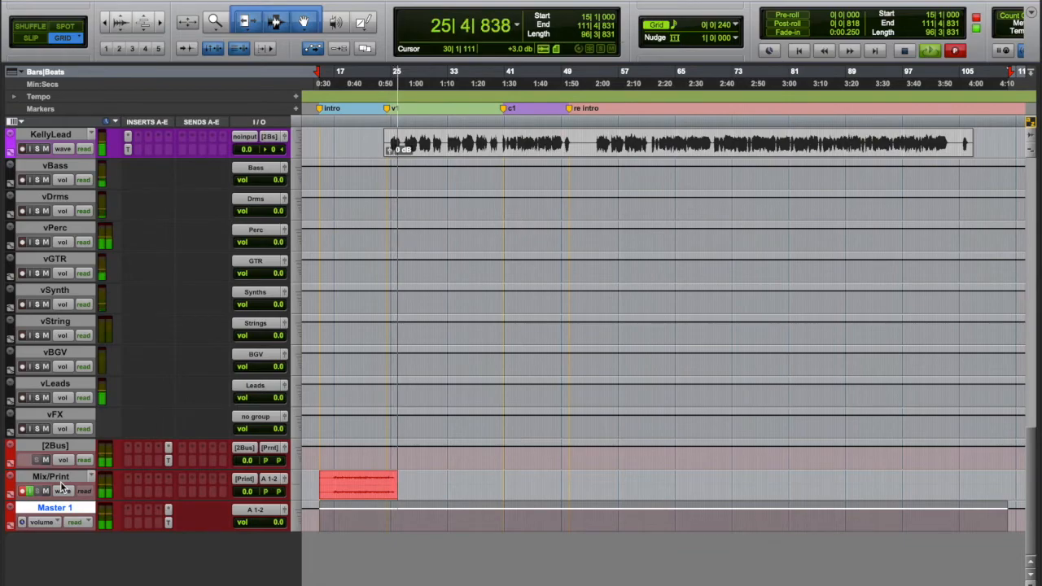
Step: Raise the KellyLead fader to +7.2 dB in the Mix window while the mix is being recorded
{"action": "key", "text": "super+equal"}
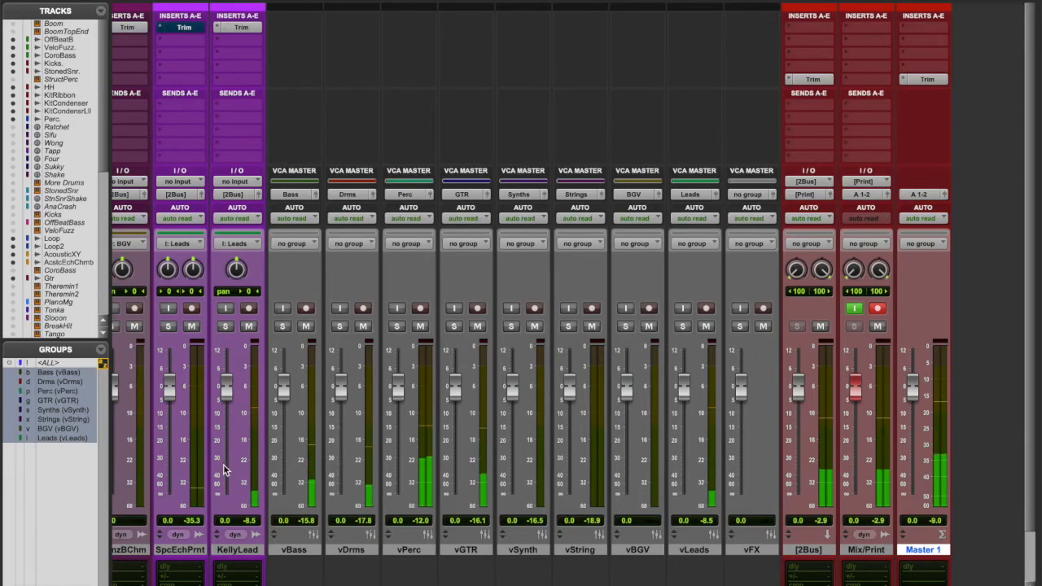
{"action": "left_click_drag", "start_coordinate": [226, 401], "coordinate": [230, 373]}
{"action": "scroll", "coordinate": [230, 372], "scroll_direction": "left", "scroll_amount": 10}
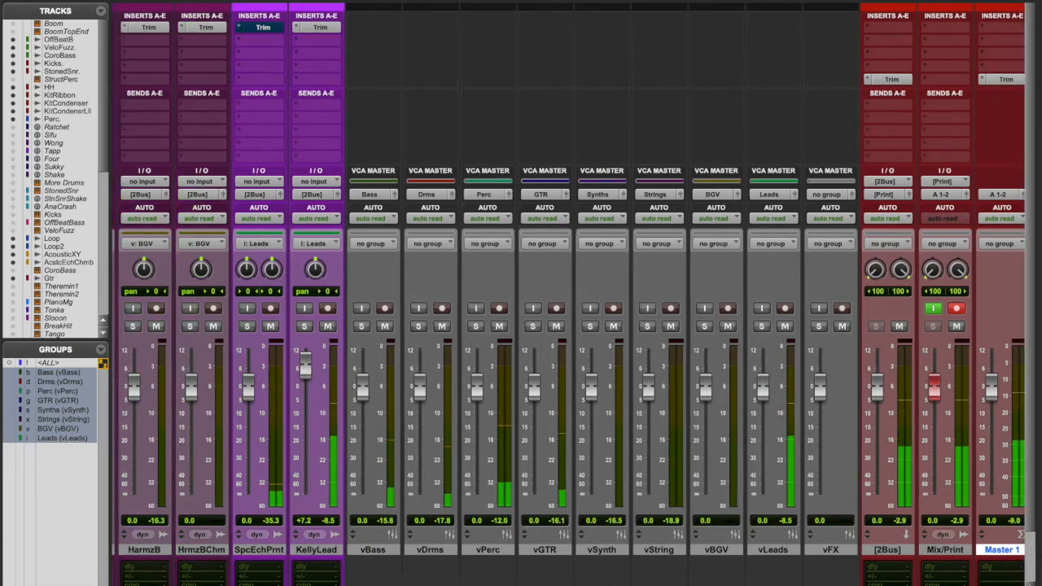
Step: Lower the Loop track's fader to -7.5 dB and stop recording the mix print
{"action": "scroll", "coordinate": [154, 565], "scroll_direction": "left", "scroll_amount": 10}
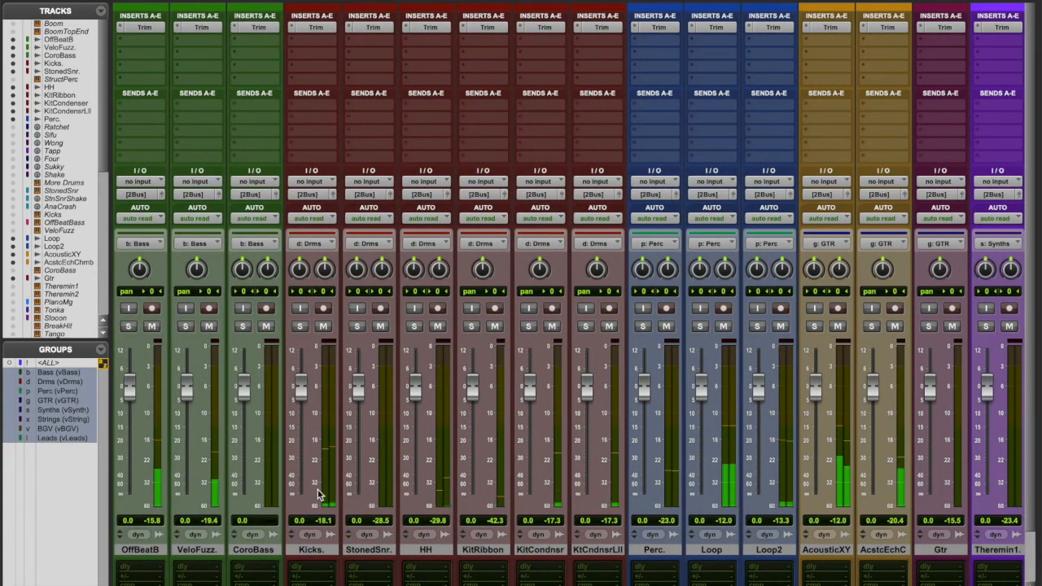
{"action": "left_click_drag", "start_coordinate": [705, 389], "coordinate": [707, 410]}
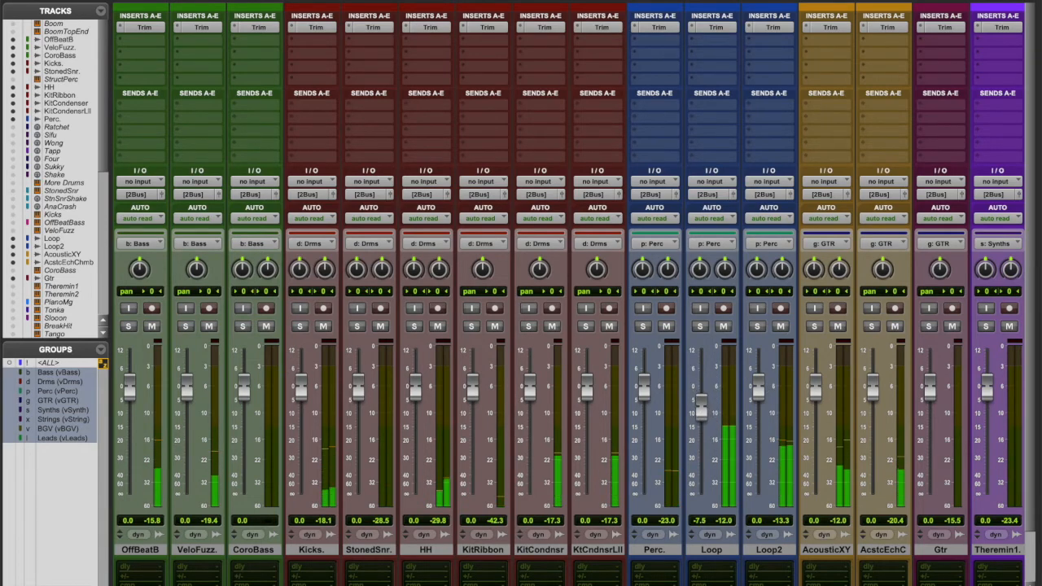
{"action": "scroll", "coordinate": [706, 410], "scroll_direction": "right", "scroll_amount": 2}
{"action": "scroll", "coordinate": [707, 409], "scroll_direction": "right", "scroll_amount": 15}
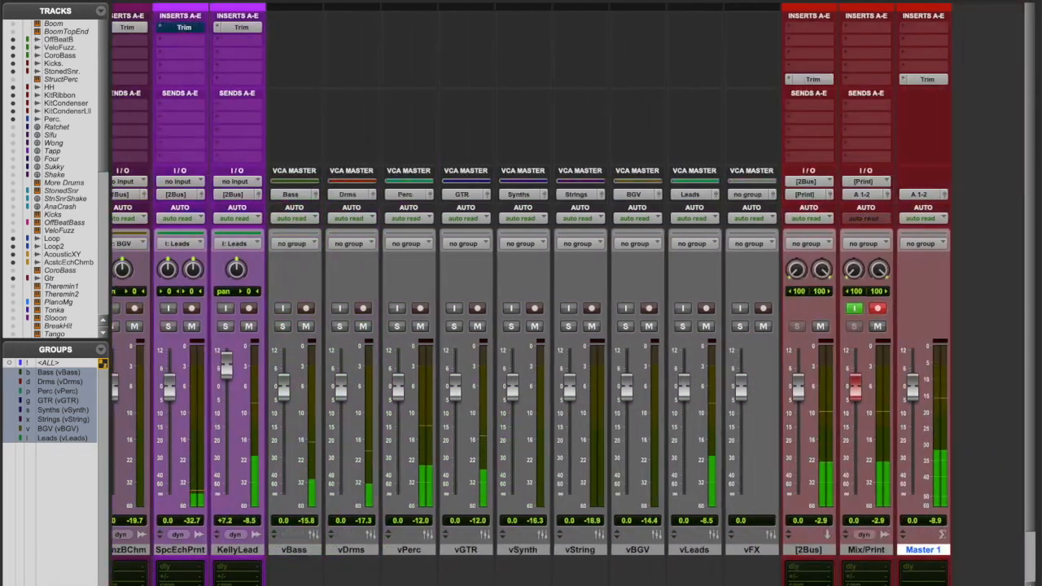
{"action": "key", "text": "space"}
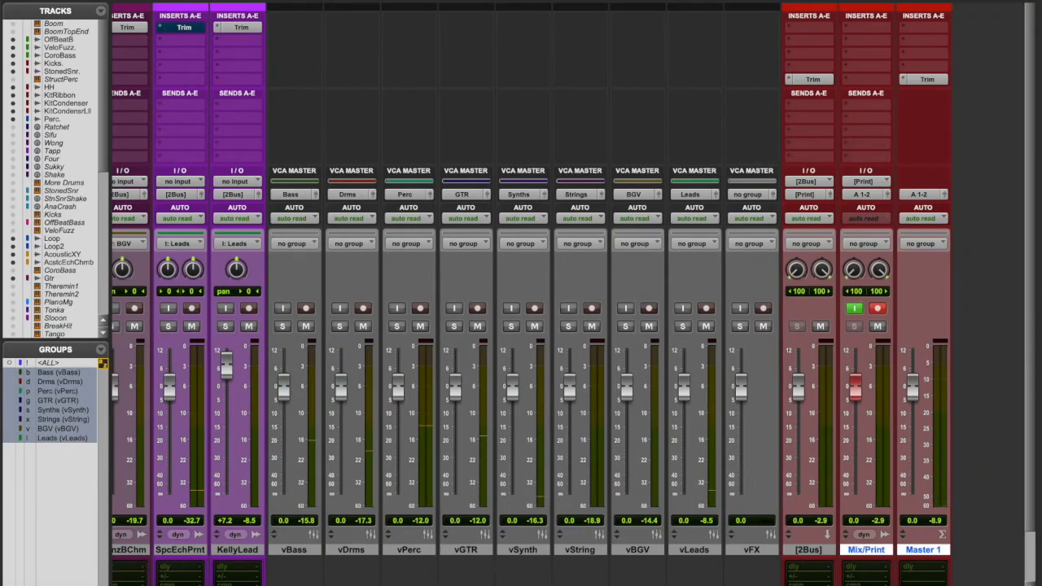
Step: Create a new playlist named MixPrint v2 on the Mix/Print track in the Edit window
{"action": "key", "text": "ctrl+equal"}
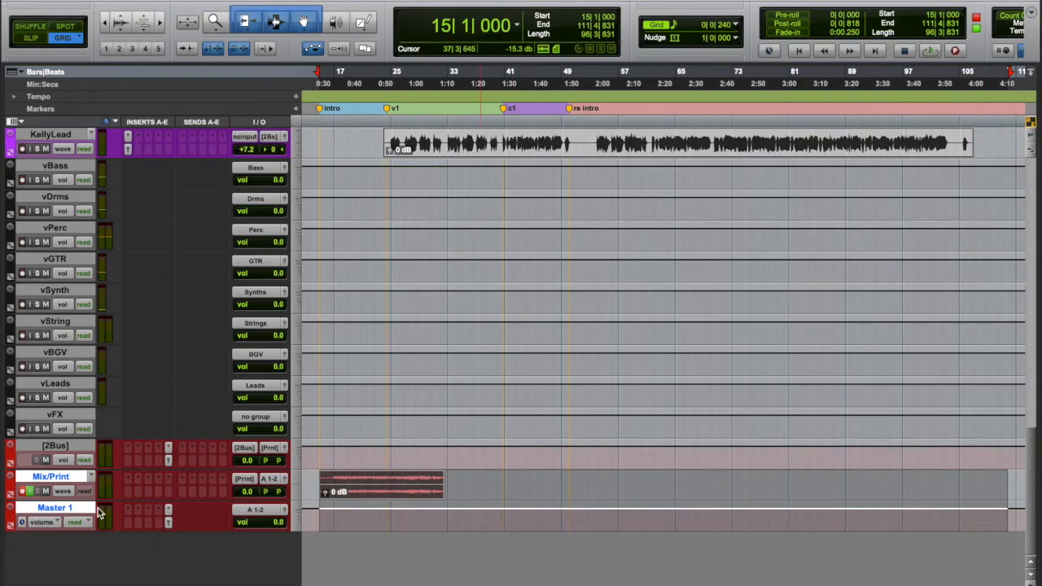
{"action": "left_click", "coordinate": [94, 479]}
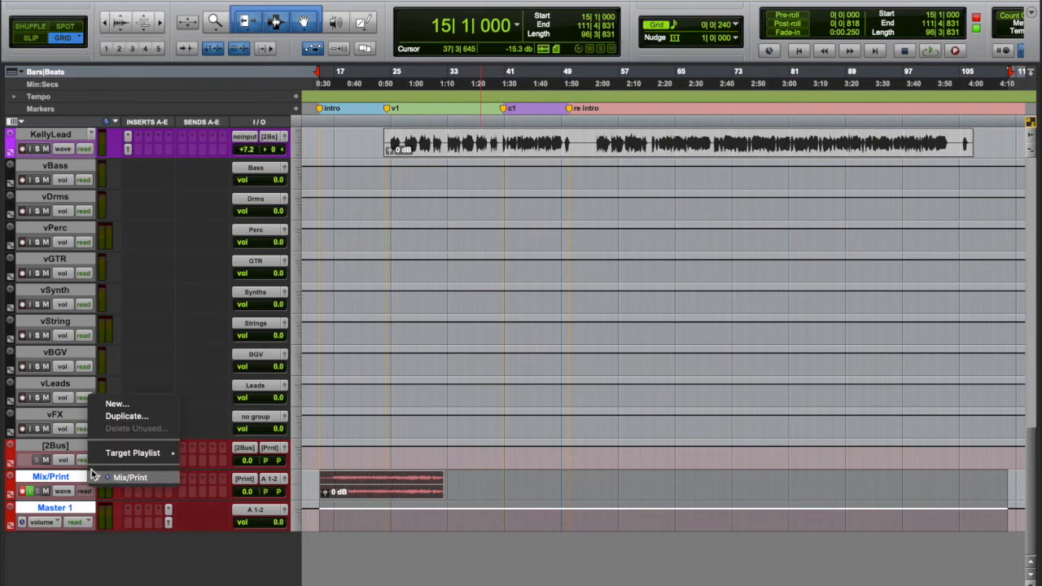
{"action": "left_click", "coordinate": [114, 406]}
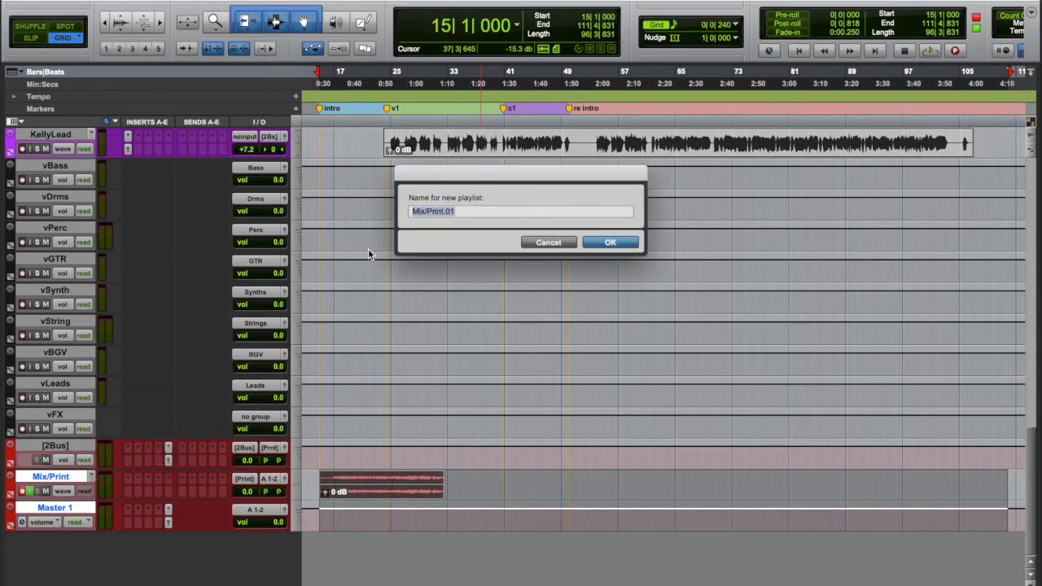
{"action": "key", "text": "Right"}
{"action": "key", "text": "Return"}
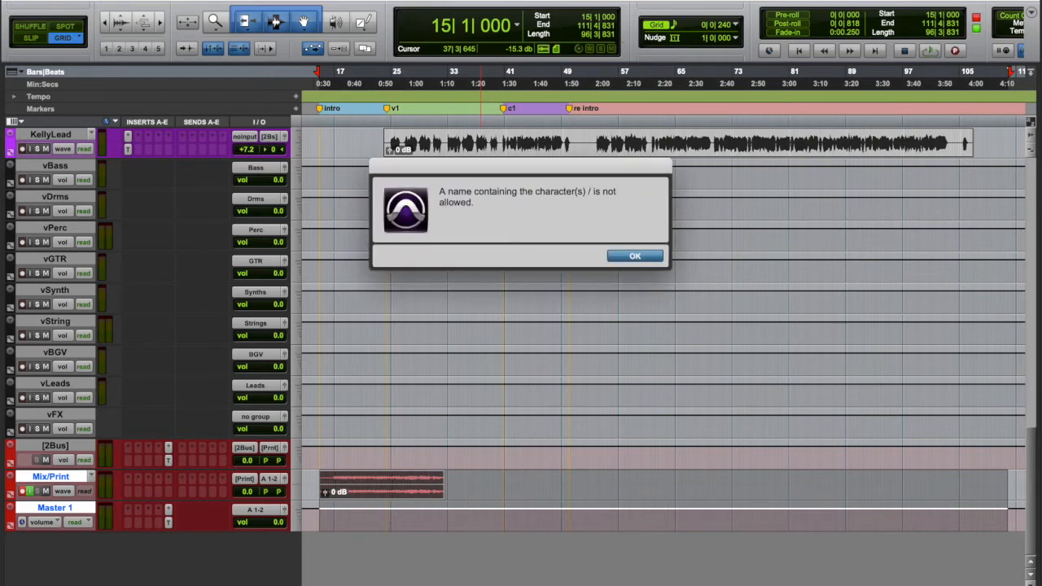
{"action": "key", "text": "Return"}
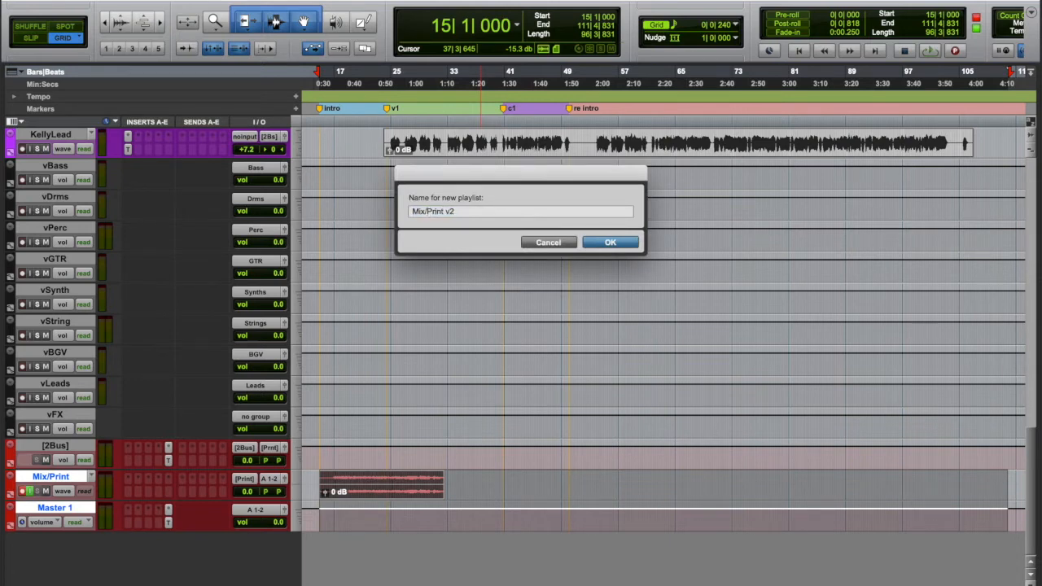
{"action": "key", "text": "Return"}
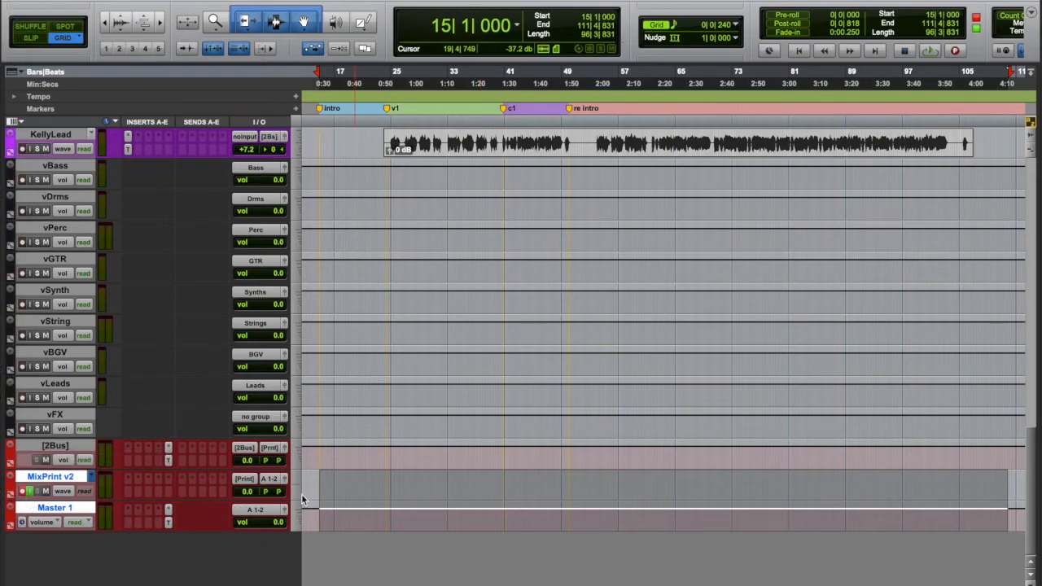
Step: Switch the print track back to its original Mix/Print playlist in the Edit window
{"action": "key", "text": "super+equal"}
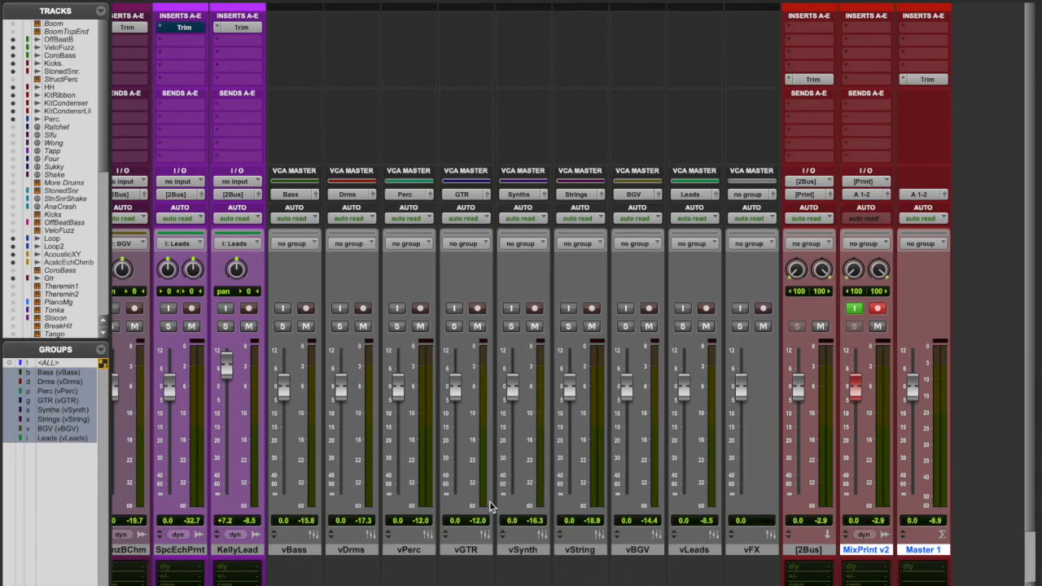
{"action": "key", "text": "super+equal"}
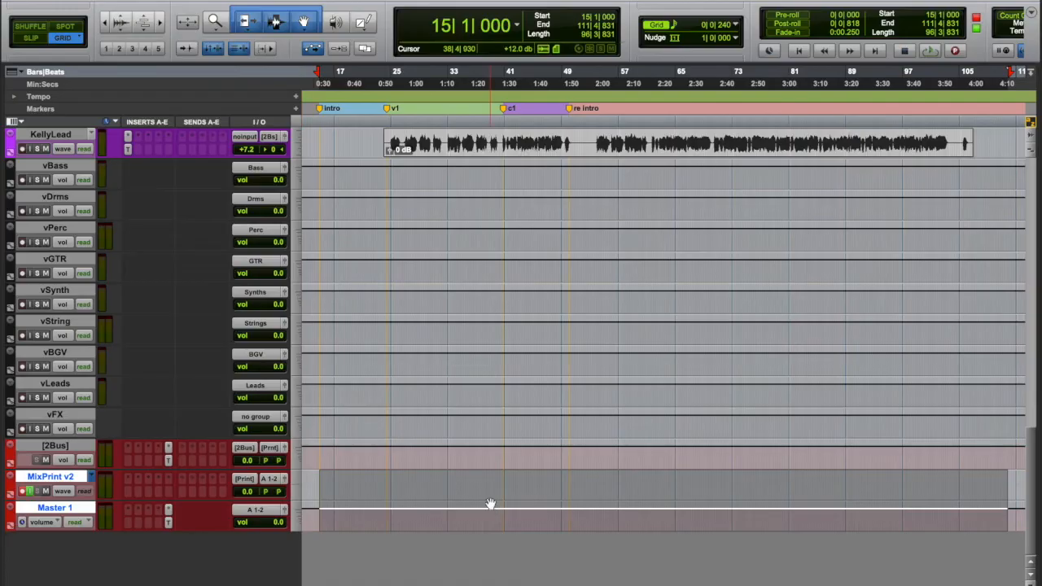
{"action": "left_click", "coordinate": [92, 478]}
{"action": "left_click", "coordinate": [130, 462]}
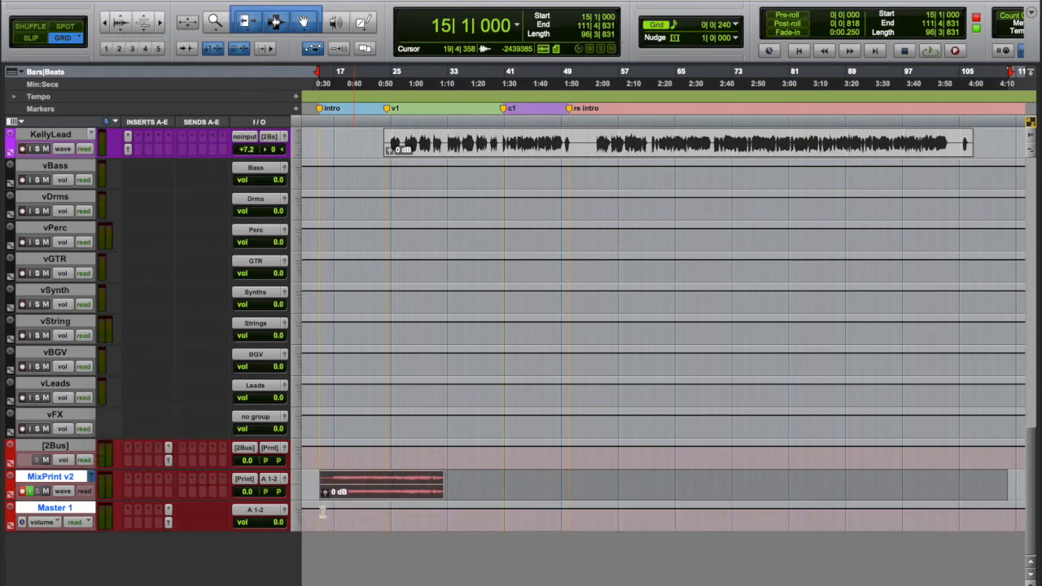
Step: Audition the mix through the Mix/Print track from 20|2|480 and repeatedly from 24|3|480, raising the system volume
{"action": "left_click", "coordinate": [357, 480]}
{"action": "key", "text": "space"}
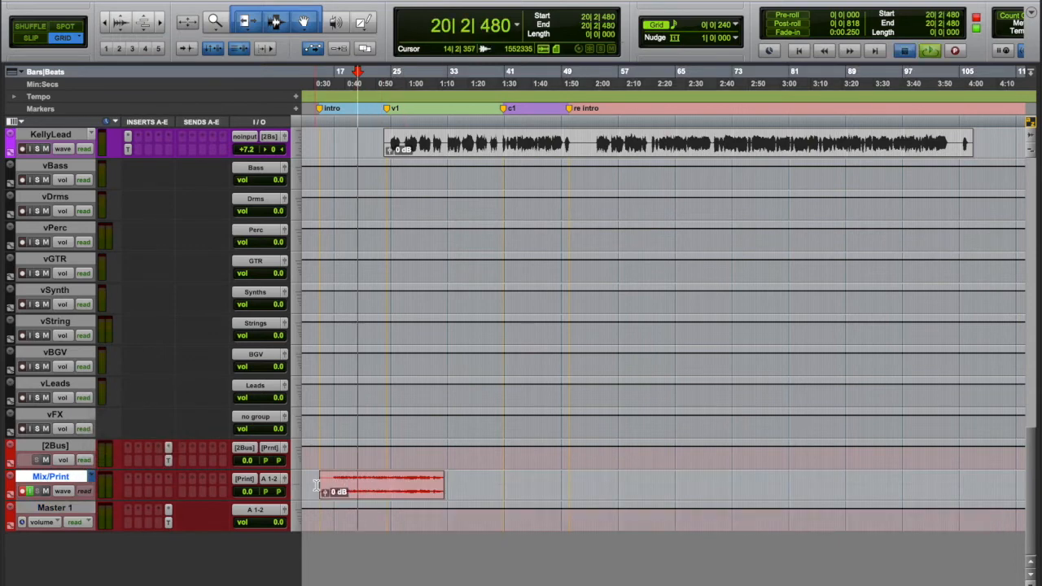
{"action": "key", "text": "space"}
{"action": "left_click", "coordinate": [389, 482]}
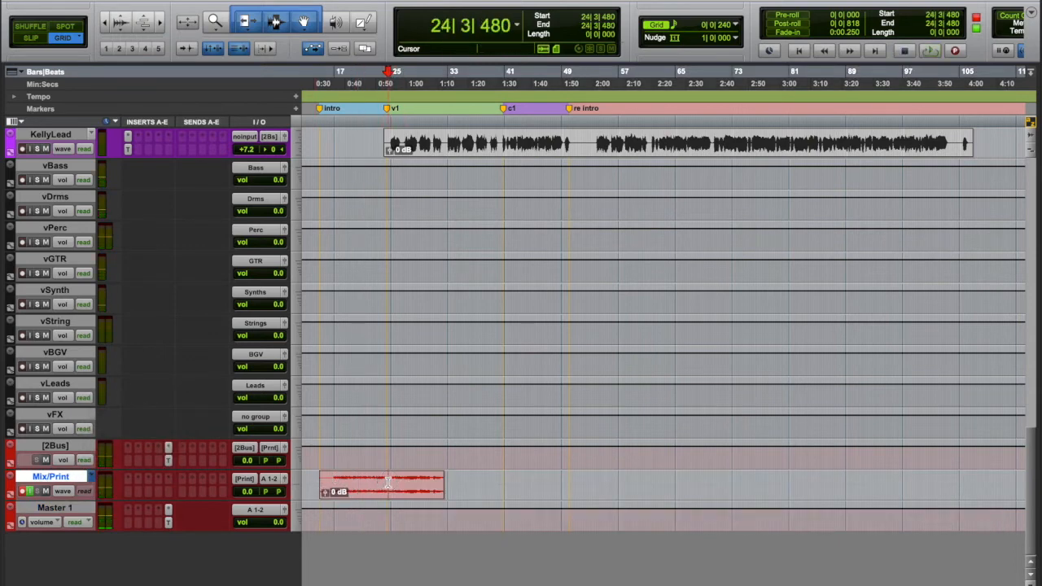
{"action": "key", "text": "space"}
{"action": "key", "text": "space"}
{"action": "key", "text": "XF86AudioRaiseVolume"}
{"action": "key", "text": "space"}
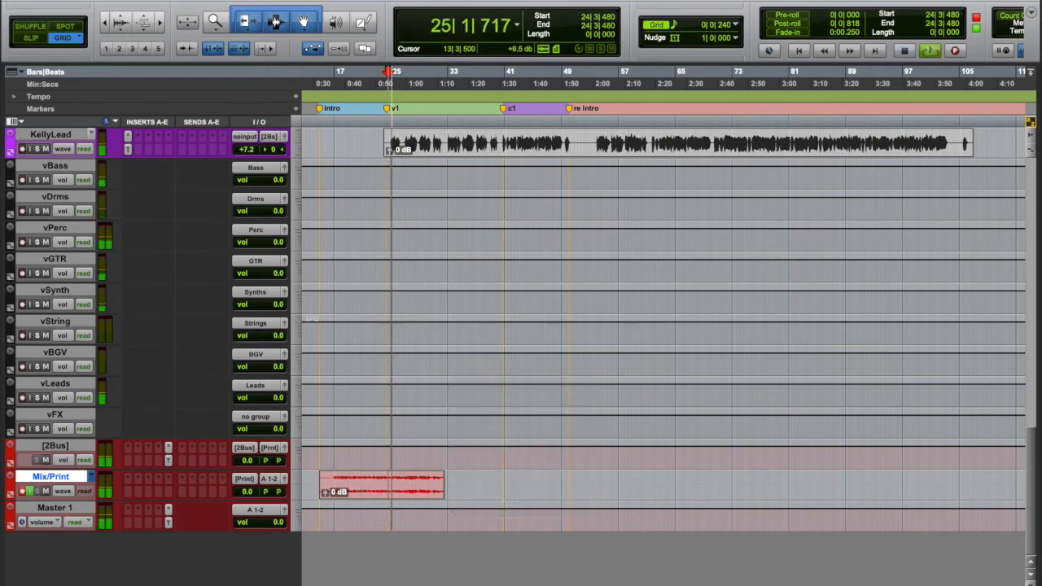
{"action": "key", "text": "space"}
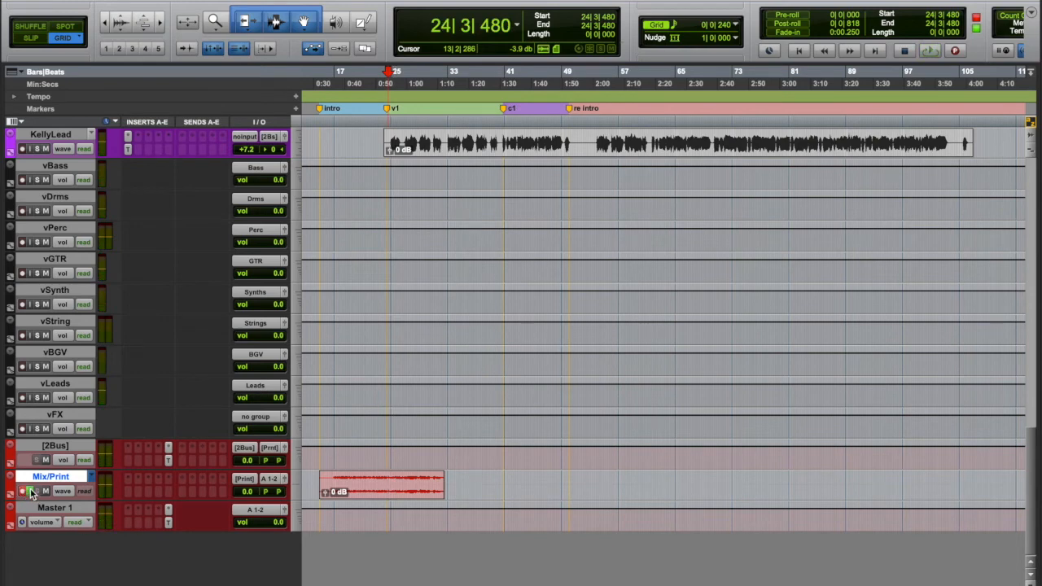
{"action": "key", "text": "space"}
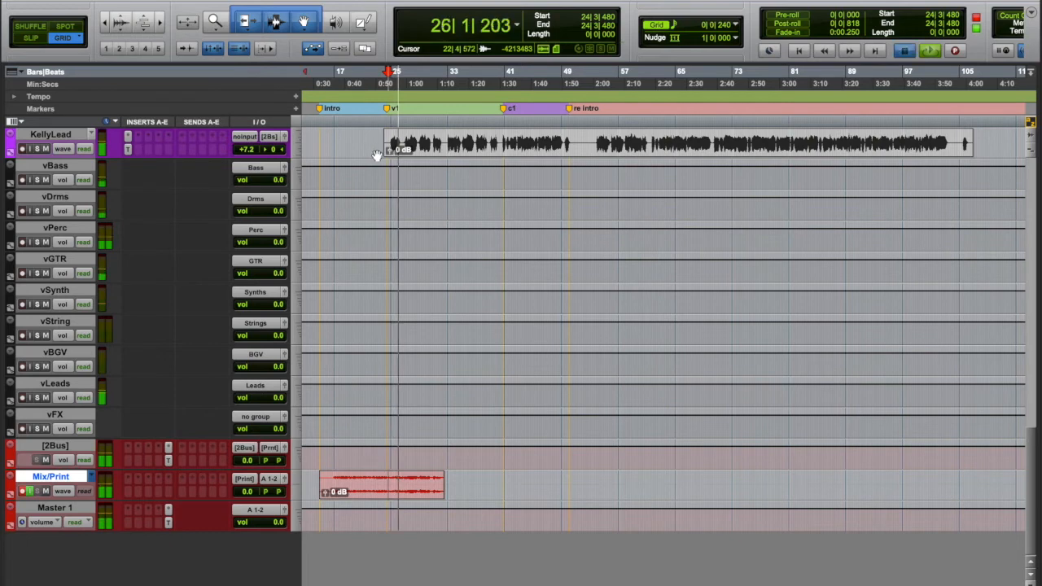
{"action": "key", "text": "space"}
Step: Lower the KellyLead track volume to -8.6 dB and play the mix from 24|3|480
{"action": "left_click", "coordinate": [248, 152]}
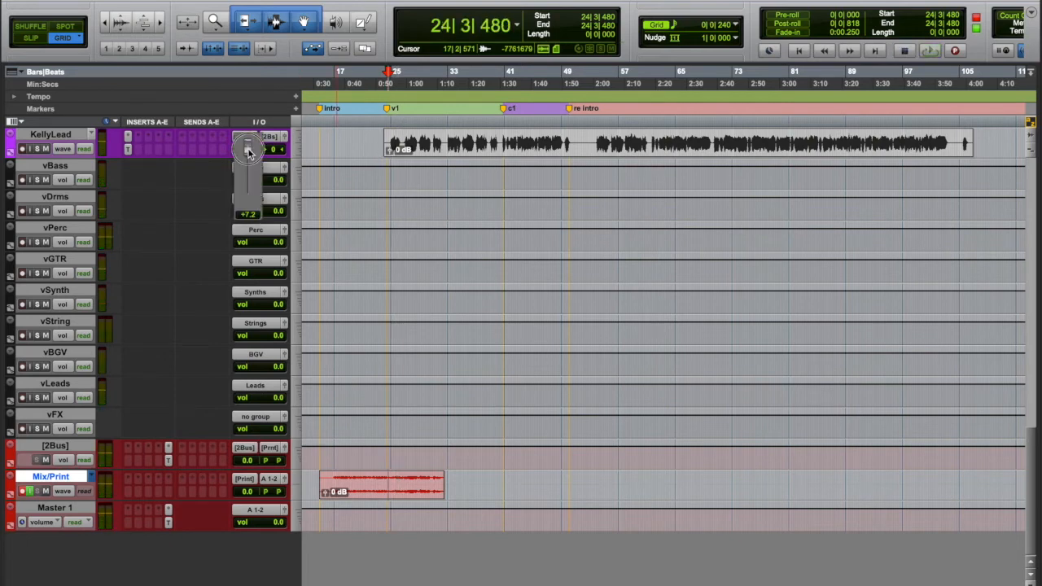
{"action": "left_click_drag", "start_coordinate": [249, 152], "coordinate": [251, 169]}
{"action": "key", "text": "space"}
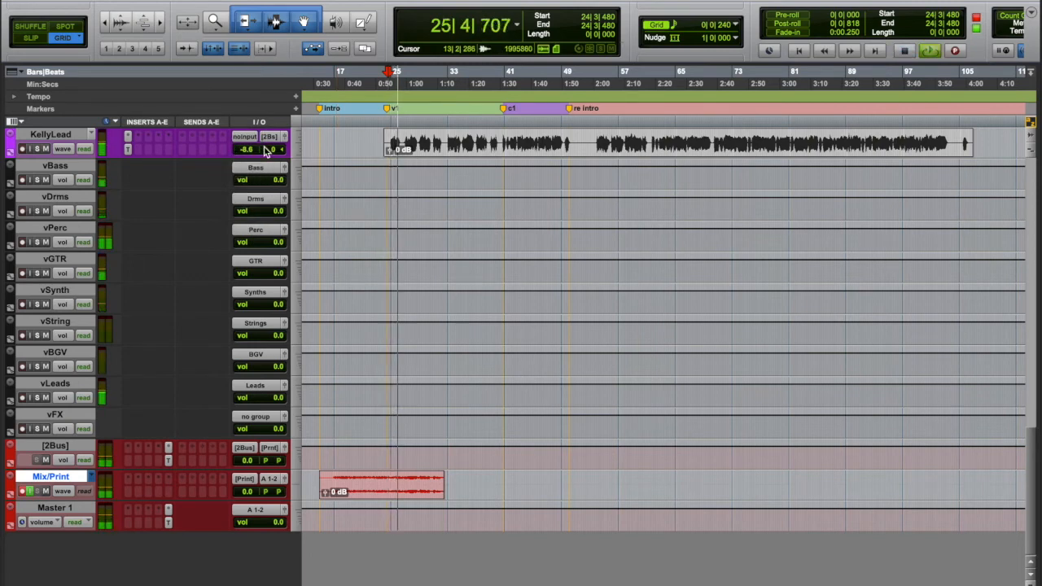
{"action": "key", "text": "space"}
Step: Set the KellyLead track volume to -2.6 dB and replay the mix from 24|3|480
{"action": "left_click", "coordinate": [249, 150]}
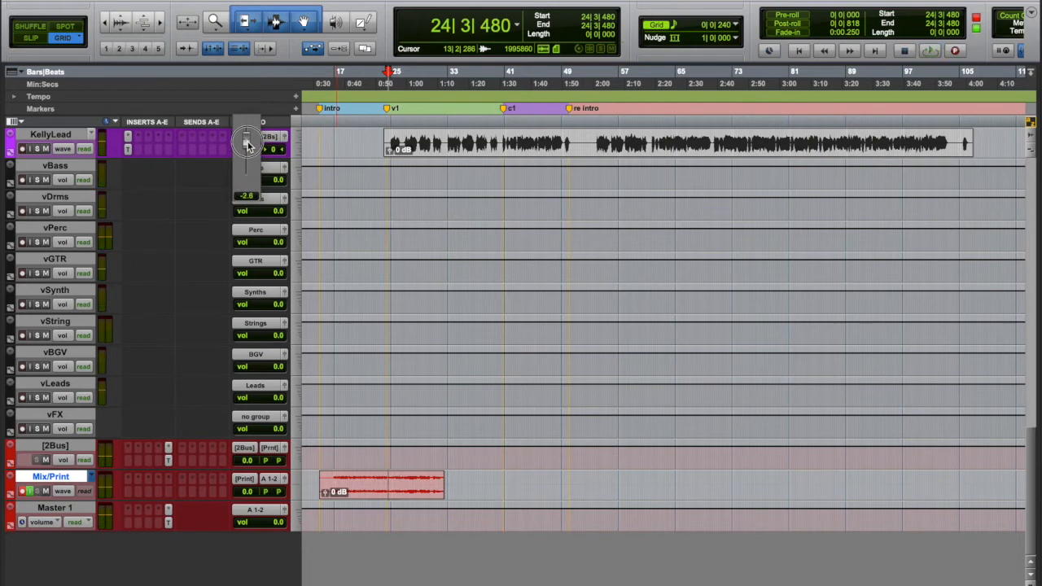
{"action": "left_click_drag", "start_coordinate": [249, 145], "coordinate": [249, 146]}
{"action": "key", "text": "space"}
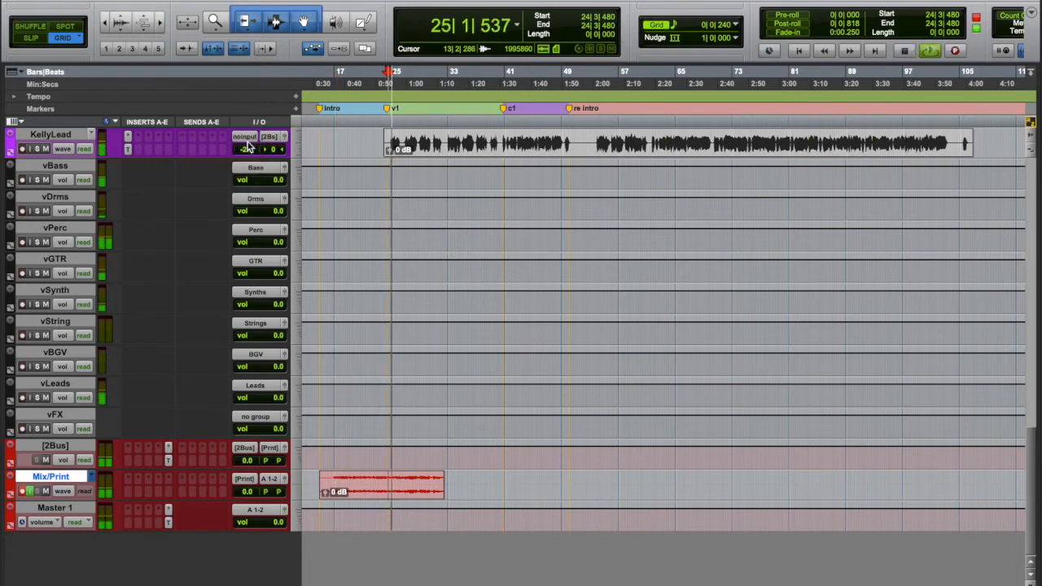
{"action": "key", "text": "space"}
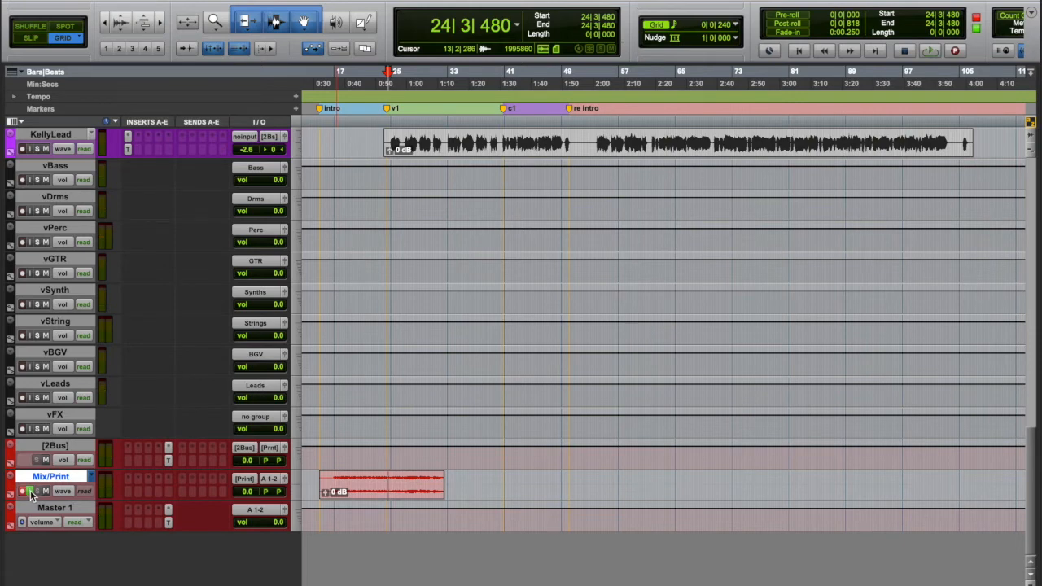
Step: Compare playback from 24|3|480 with input monitoring on the Mix/Print track switched on and off
{"action": "key", "text": "space"}
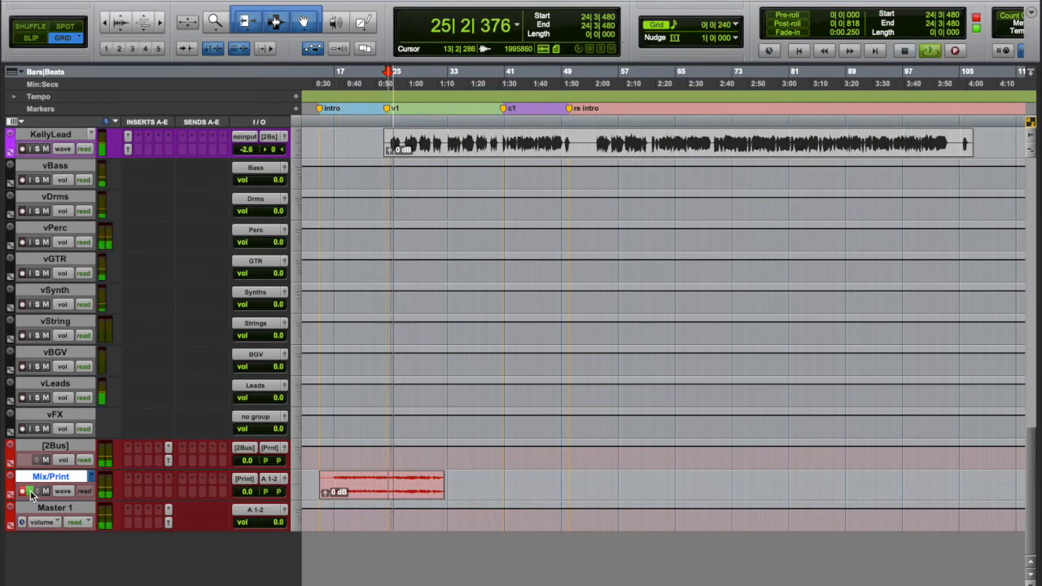
{"action": "key", "text": "space"}
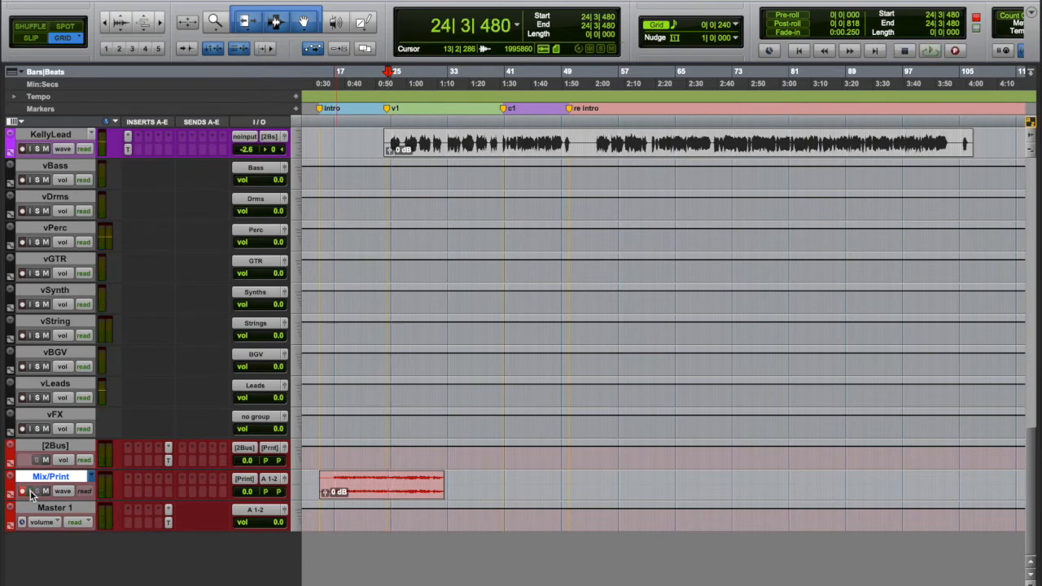
{"action": "key", "text": "space"}
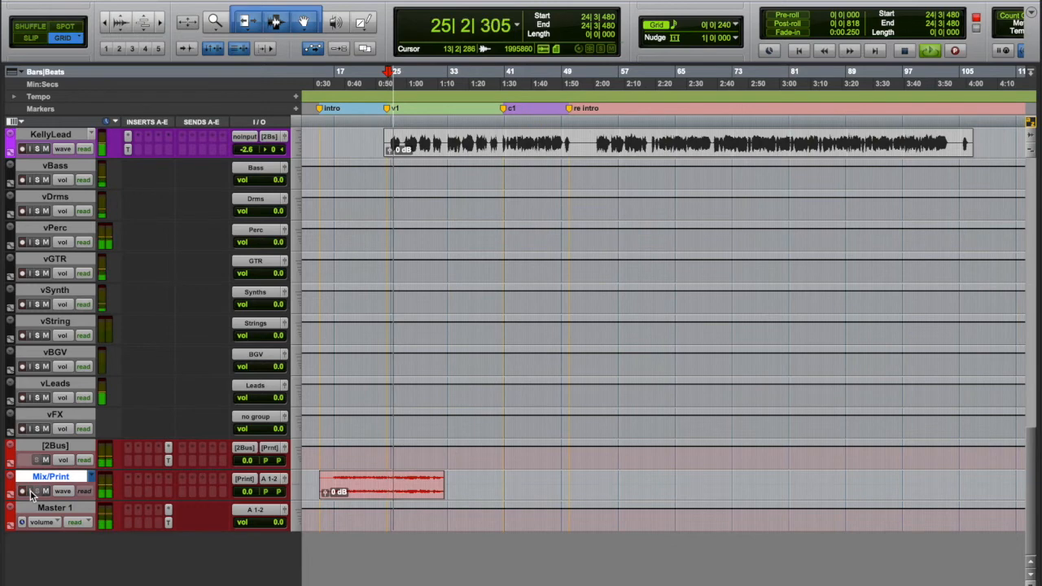
{"action": "key", "text": "space"}
Step: Set the KellyLead volume to -13.1 dB and compare playback with Mix/Print input monitoring off and back on
{"action": "left_click_drag", "start_coordinate": [251, 153], "coordinate": [254, 168]}
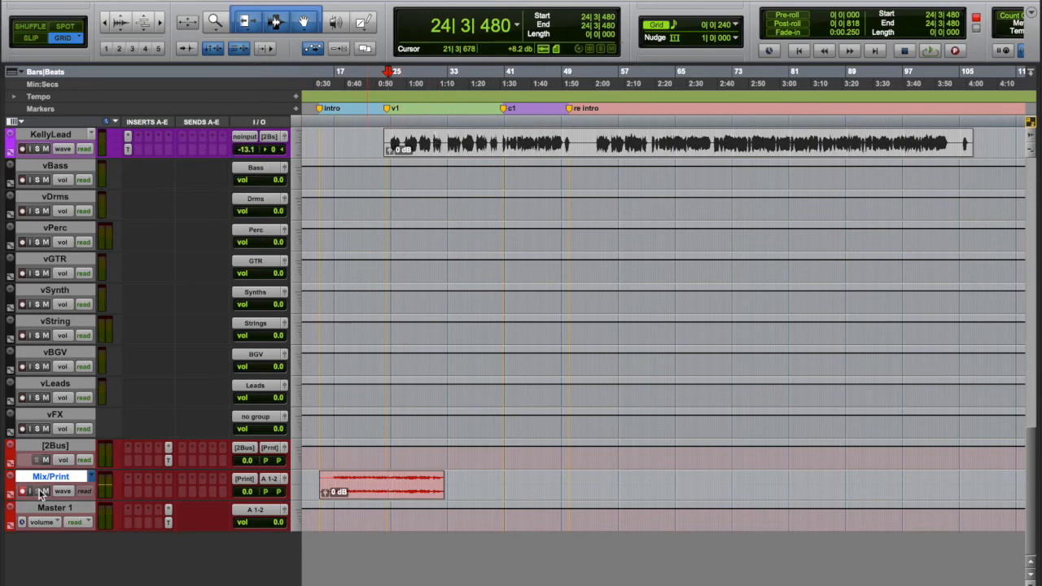
{"action": "key", "text": "space"}
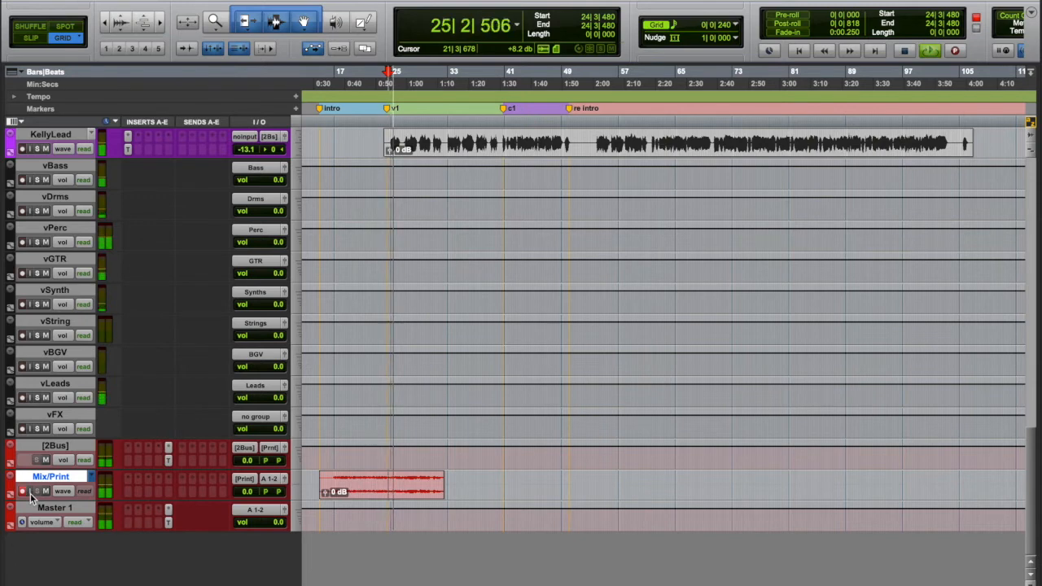
{"action": "key", "text": "space"}
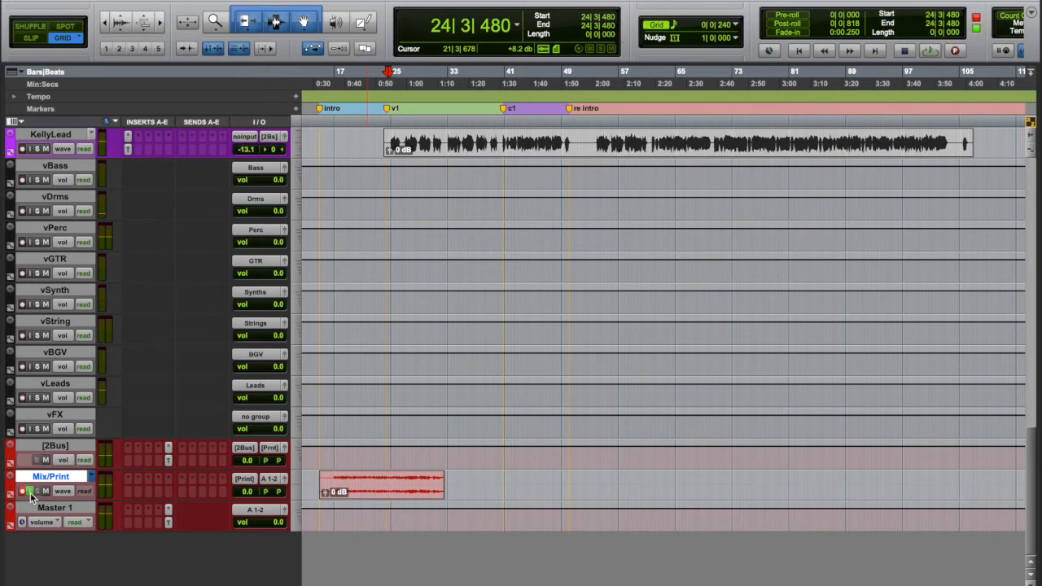
{"action": "key", "text": "space"}
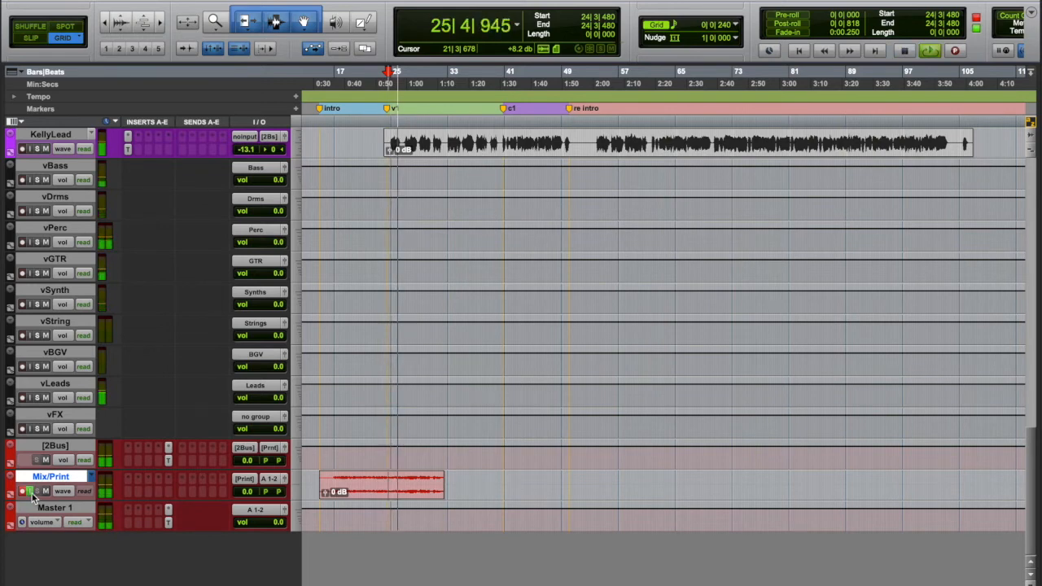
{"action": "key", "text": "space"}
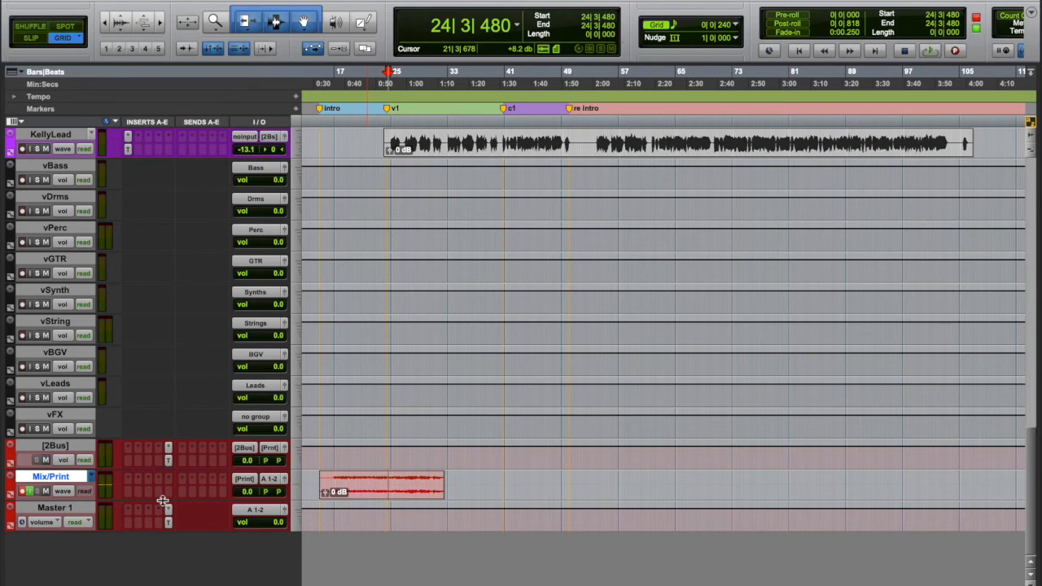
Step: In the mixer view, add a new stereo Aux Input track directly after the CoroBass track
{"action": "key", "text": "super+equal"}
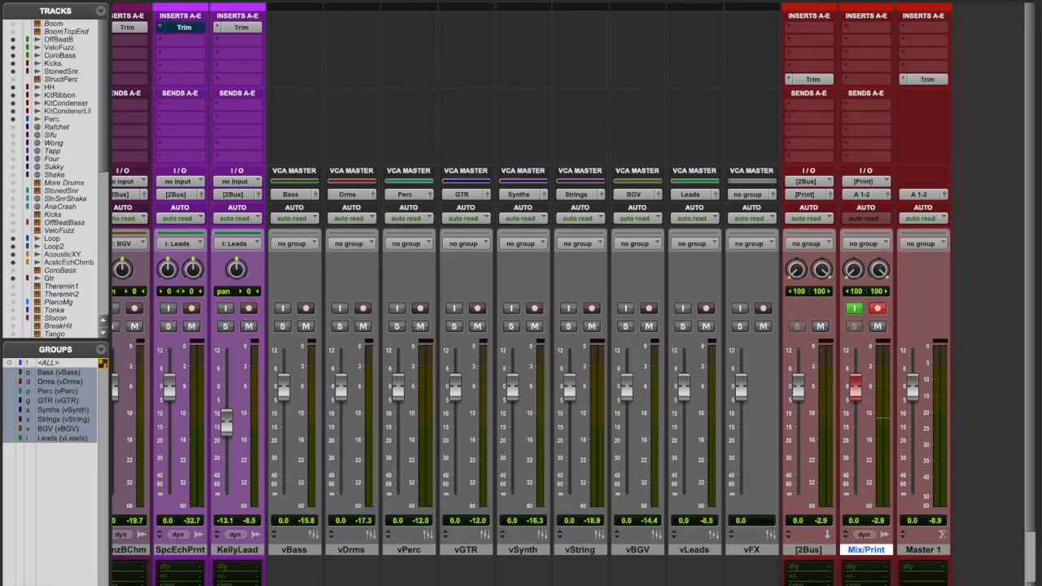
{"action": "left_click_drag", "start_coordinate": [920, 585], "coordinate": [99, 569]}
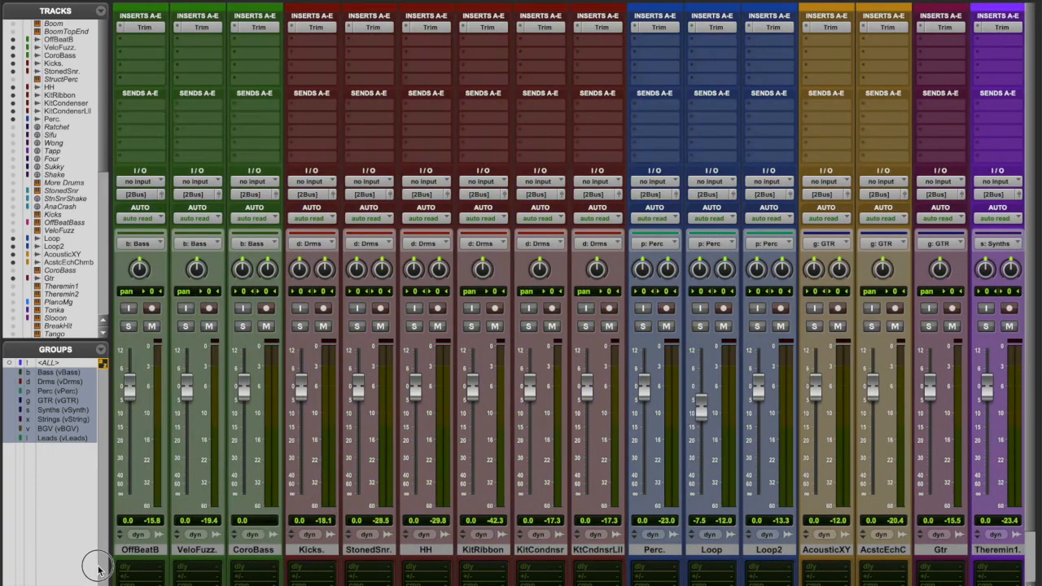
{"action": "left_click", "coordinate": [260, 552]}
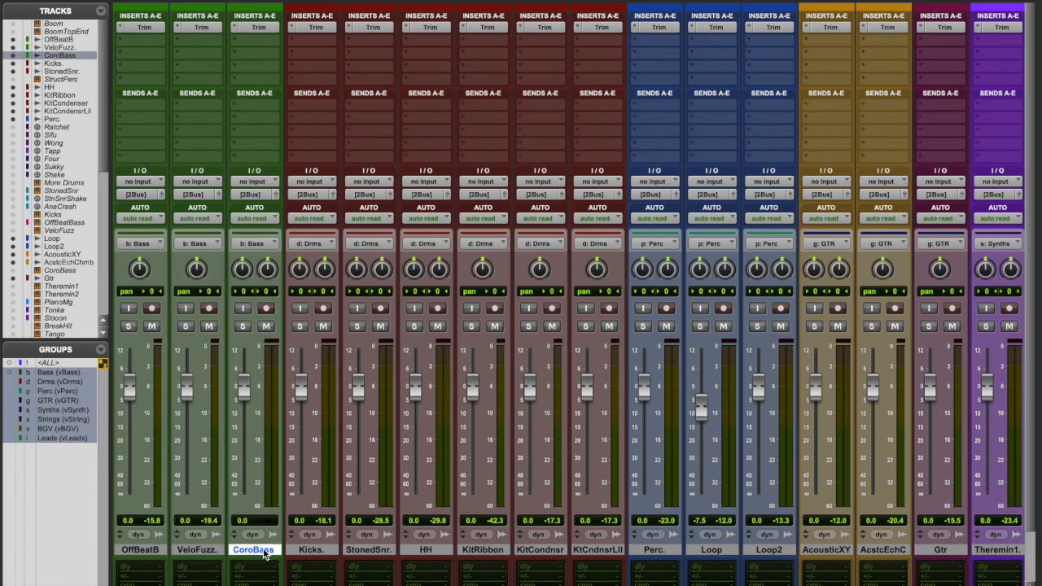
{"action": "key", "text": "shift+super+n"}
{"action": "key", "text": "super+Right"}
{"action": "key", "text": "super+Down"}
{"action": "key", "text": "Return"}
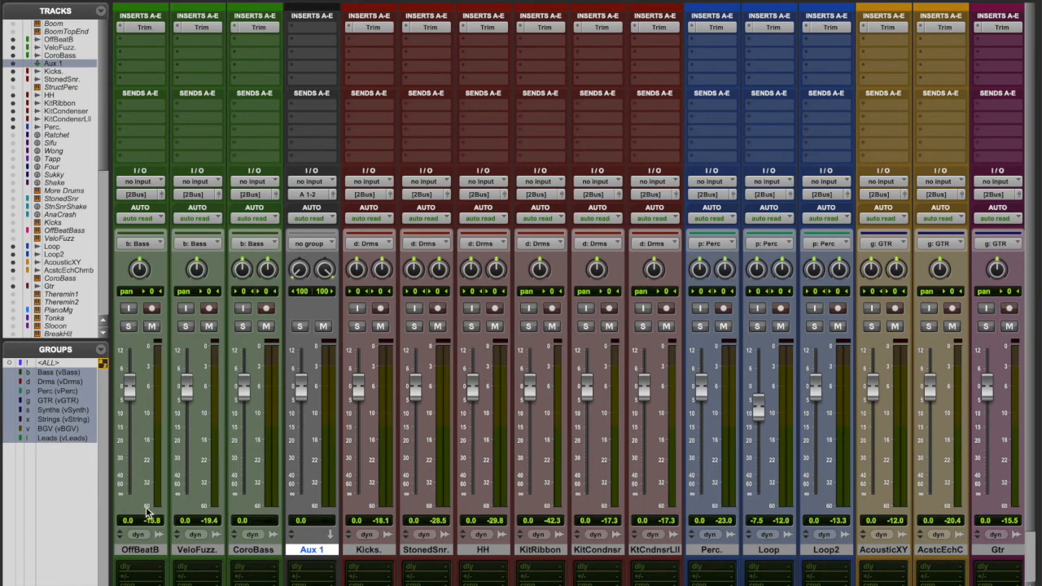
Step: Set the new aux track's input to Bus 17-18 (Stereo)
{"action": "left_click", "coordinate": [318, 194]}
{"action": "mouse_move", "coordinate": [318, 181]}
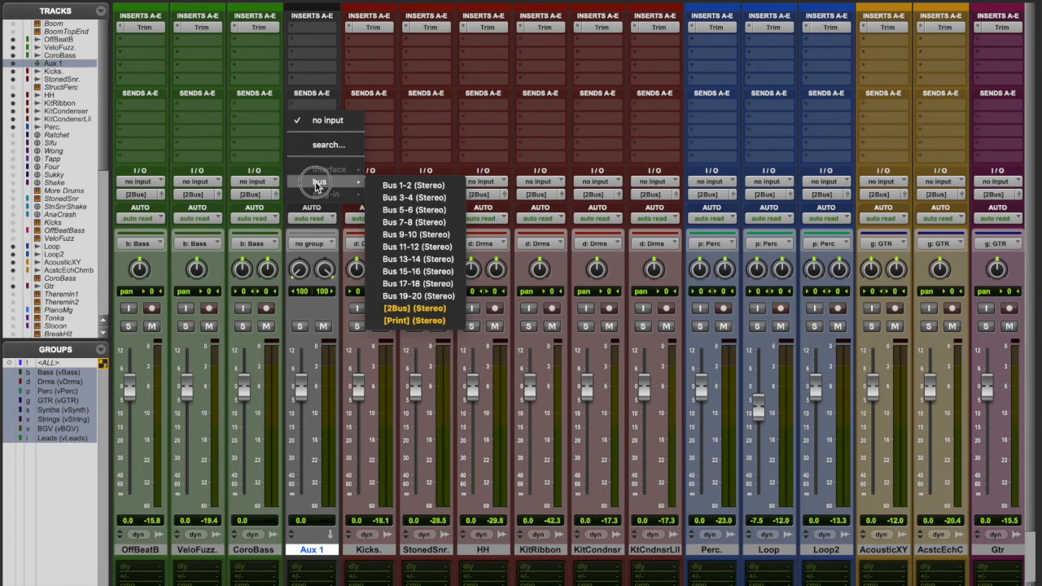
{"action": "left_click", "coordinate": [413, 284]}
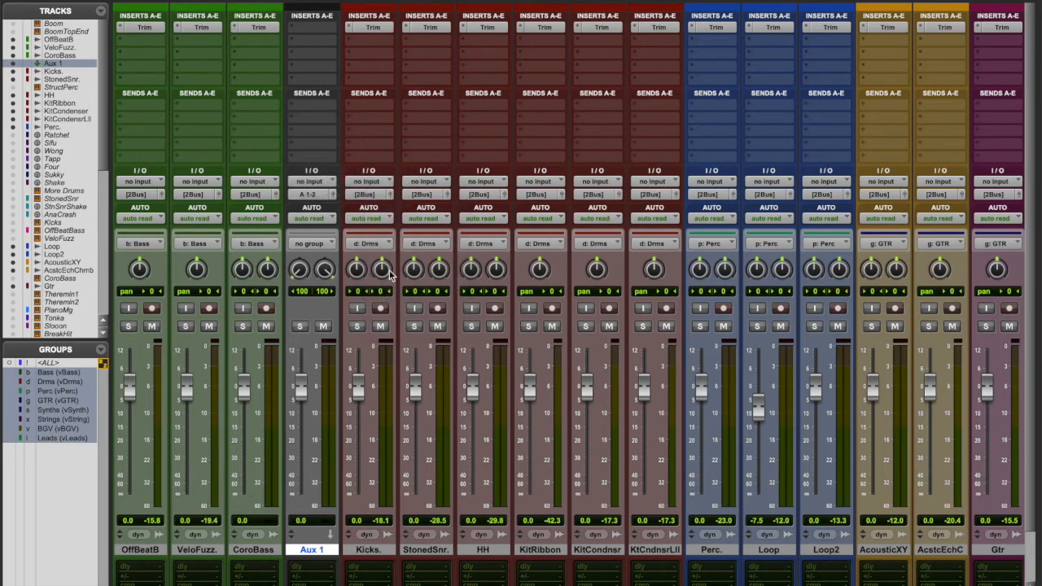
{"action": "left_click", "coordinate": [309, 184]}
{"action": "mouse_move", "coordinate": [321, 181]}
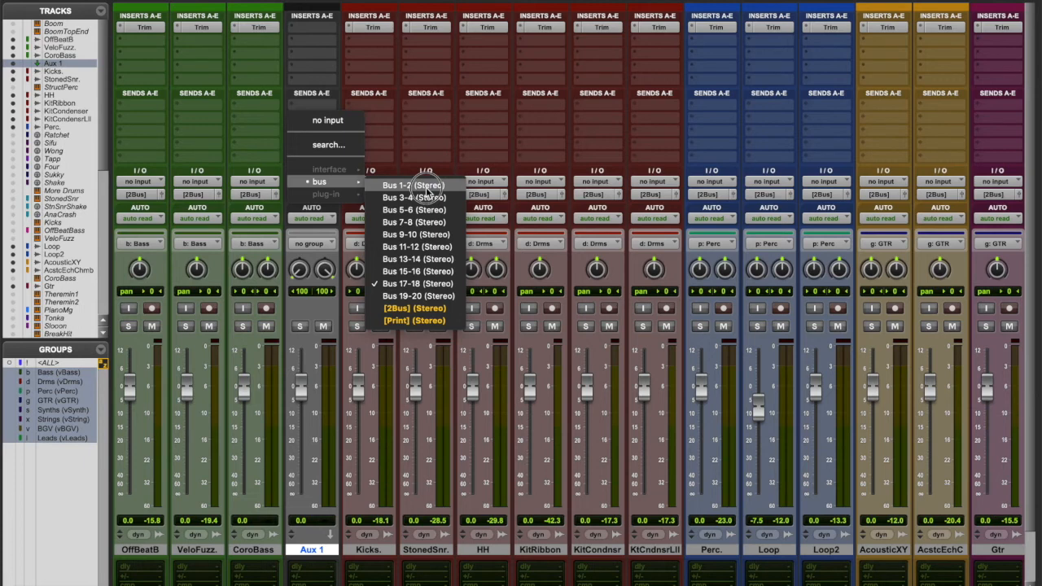
{"action": "left_click", "coordinate": [294, 234]}
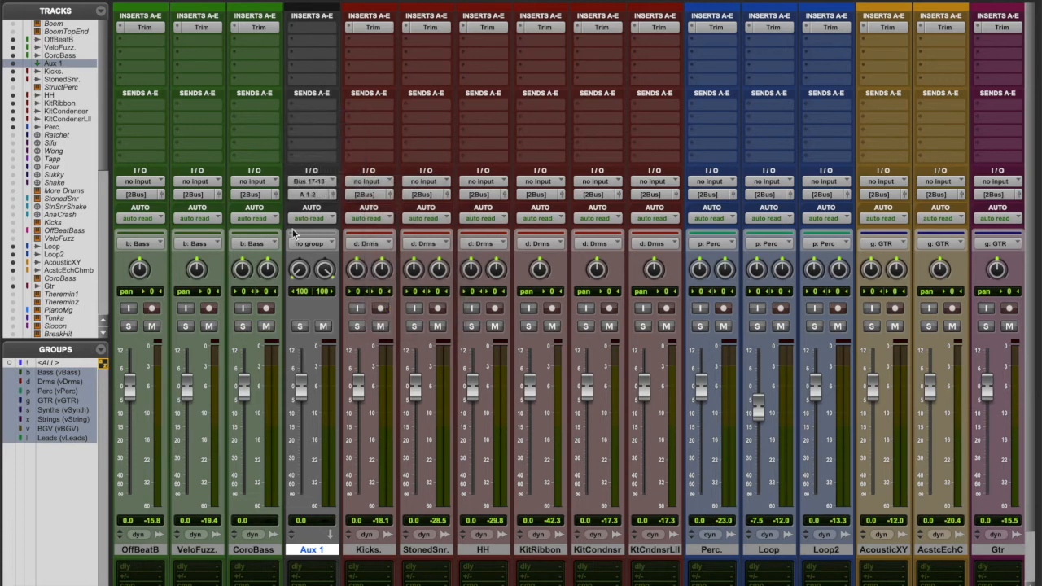
Step: Route the new aux track's output to the [2Bus] (Stereo) bus and make the track solo safe
{"action": "left_click", "coordinate": [317, 197]}
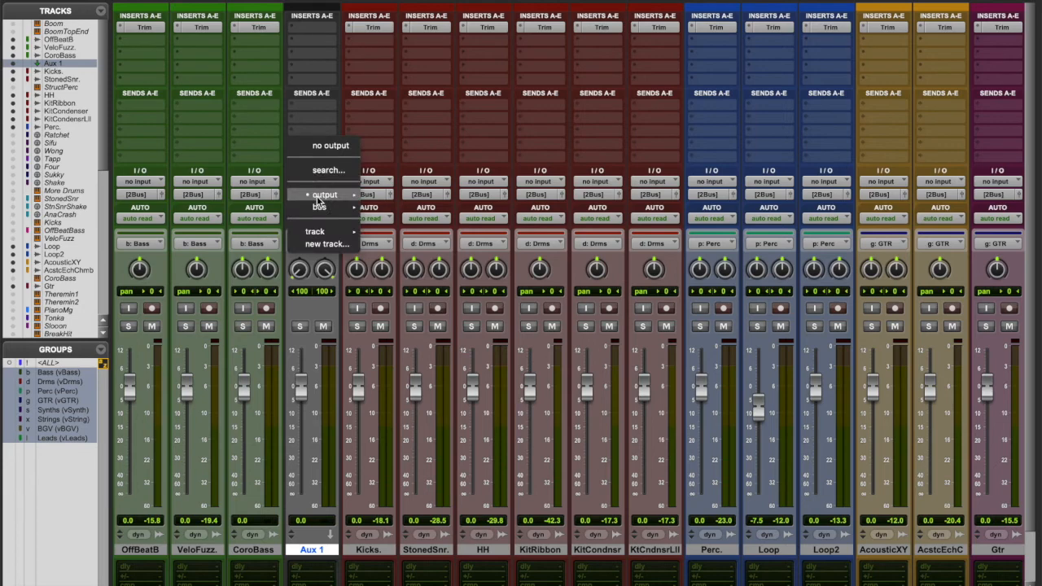
{"action": "mouse_move", "coordinate": [326, 207]}
{"action": "left_click", "coordinate": [431, 546]}
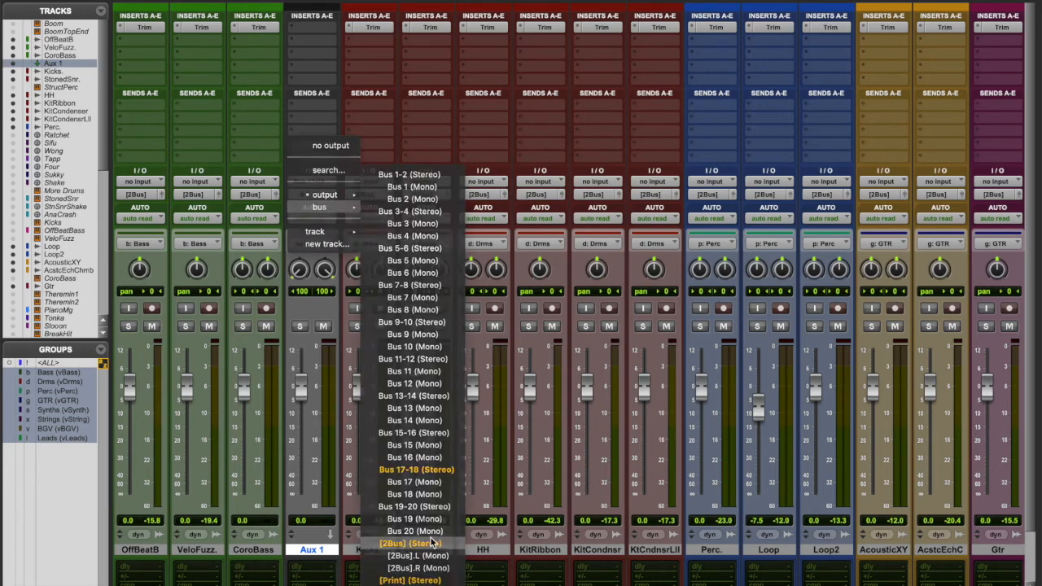
{"action": "left_click", "coordinate": [300, 326], "text": "super"}
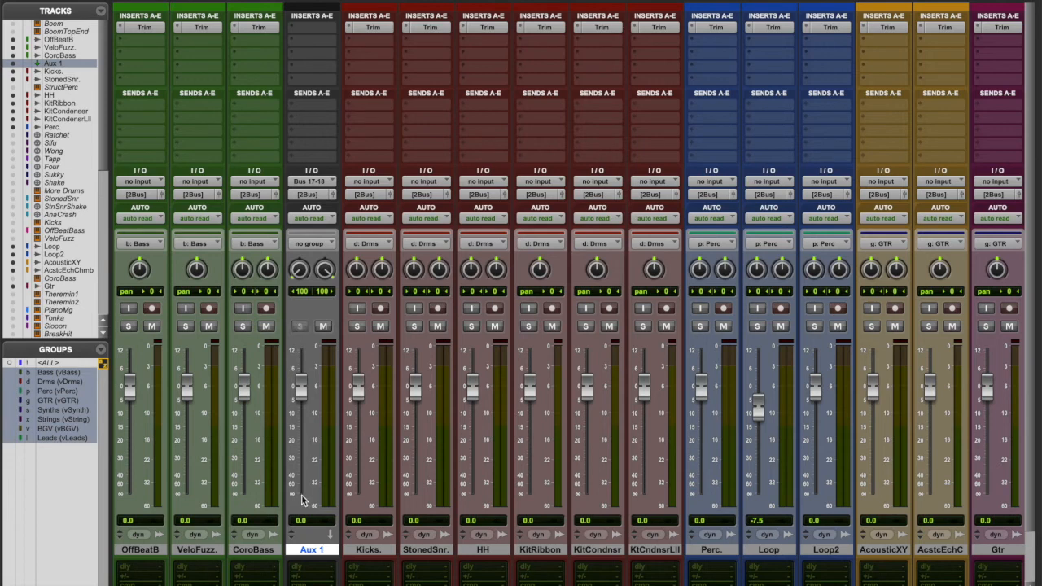
Step: Rename the new aux track as [Bass]
{"action": "double_click", "coordinate": [314, 550]}
{"action": "key", "text": "BackSpace"}
{"action": "type", "text": "[Bass]"}
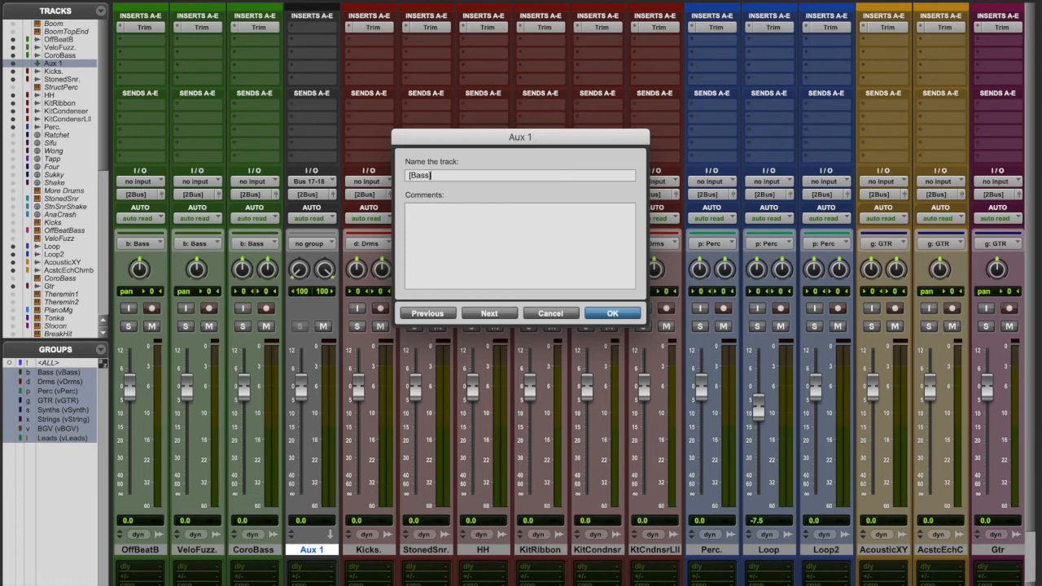
{"action": "key", "text": "Return"}
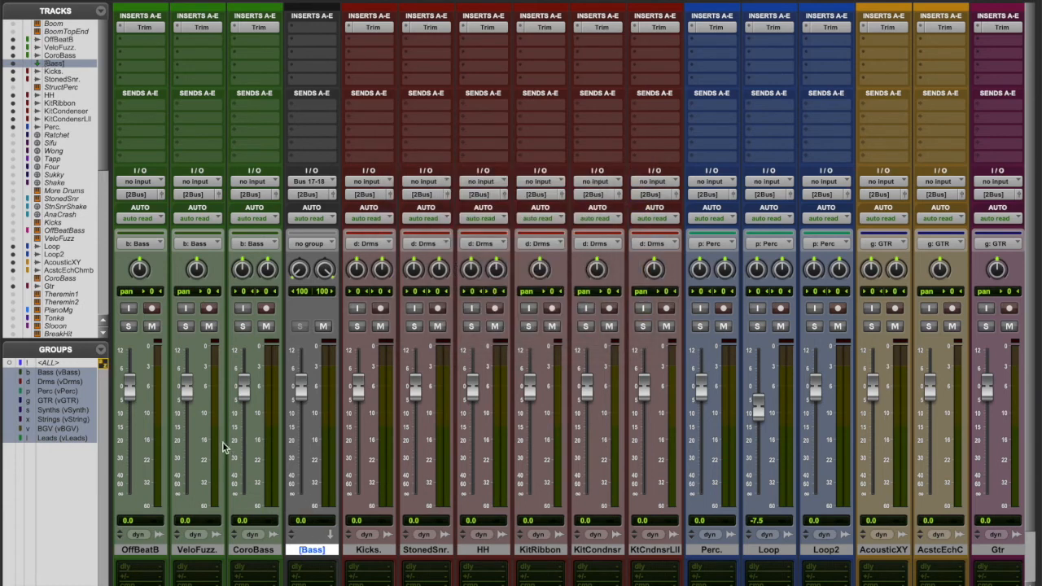
Step: Select the OffBeatB, VeloFuzz. and CoroBass tracks and route their outputs to Bus 17-18 (Stereo)
{"action": "left_click", "coordinate": [267, 549]}
{"action": "left_click", "coordinate": [135, 552], "text": "shift"}
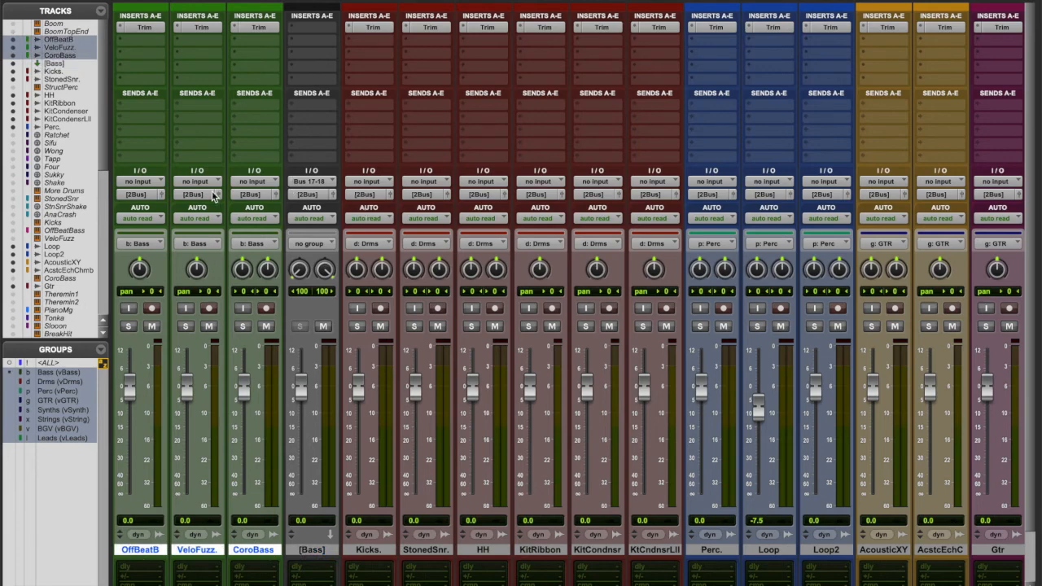
{"action": "left_click", "coordinate": [144, 196]}
{"action": "mouse_move", "coordinate": [143, 207]}
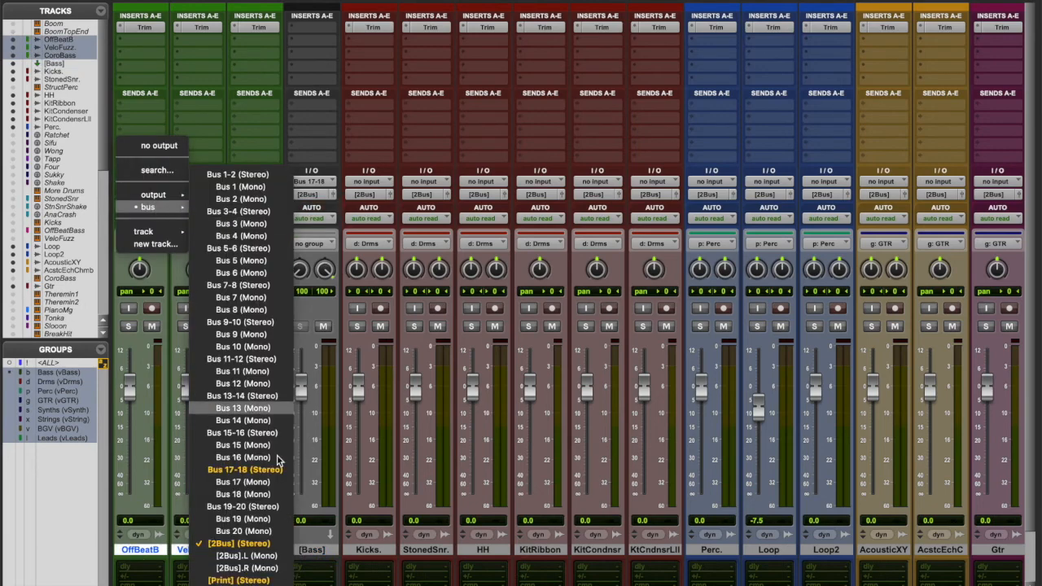
{"action": "left_click", "coordinate": [283, 471]}
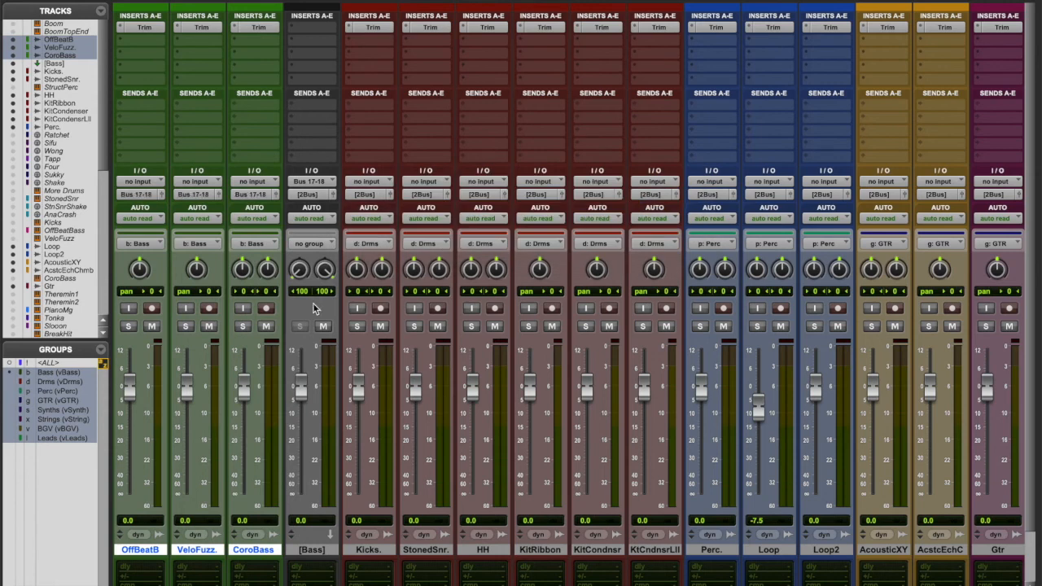
Step: Rename the [Bass] track's input bus, Bus 17-18, as [bass]
{"action": "right_click", "coordinate": [319, 183]}
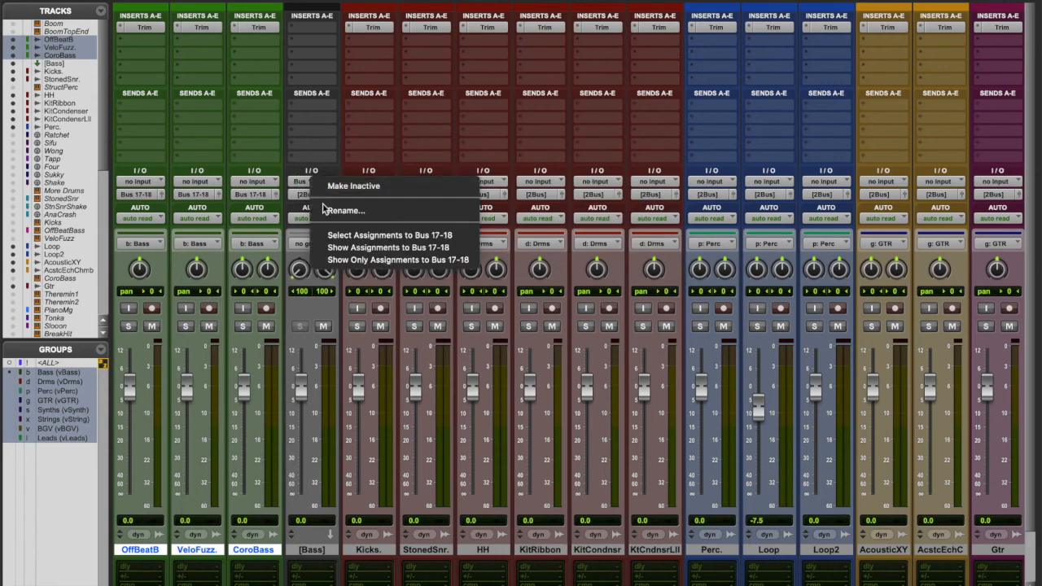
{"action": "left_click", "coordinate": [325, 211]}
{"action": "type", "text": "[bass"}
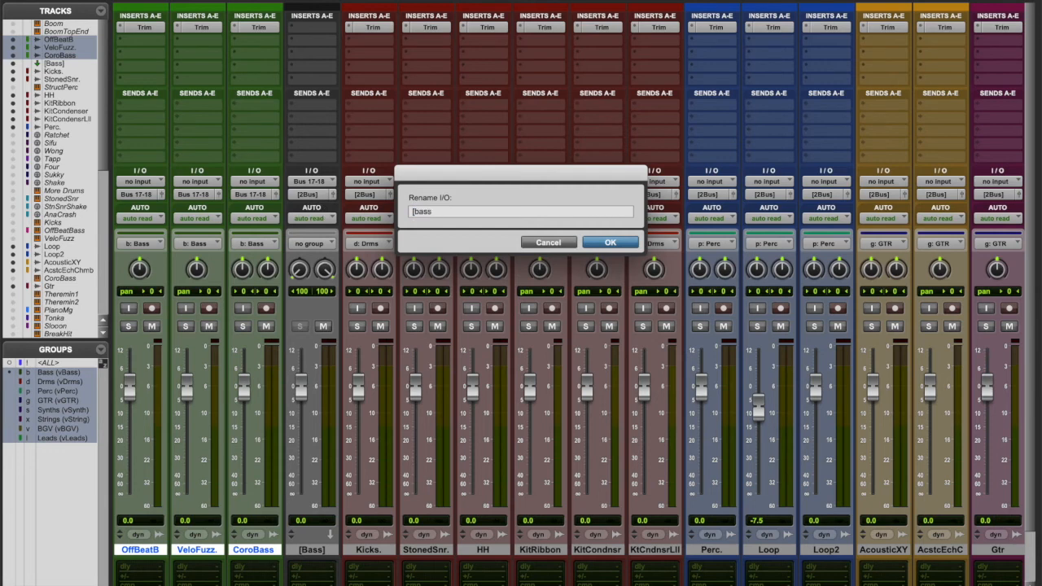
{"action": "type", "text": "]"}
{"action": "key", "text": "Return"}
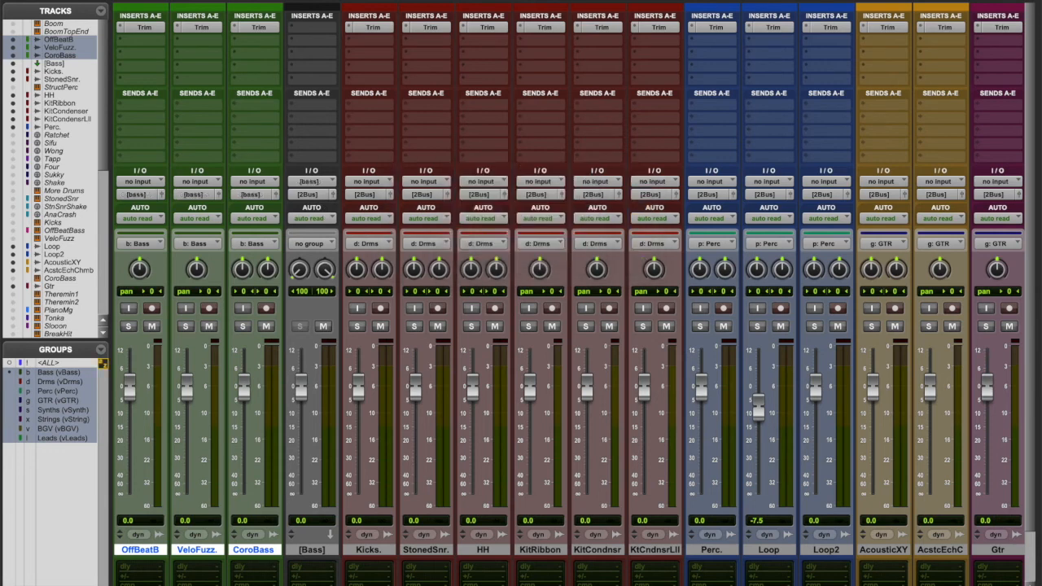